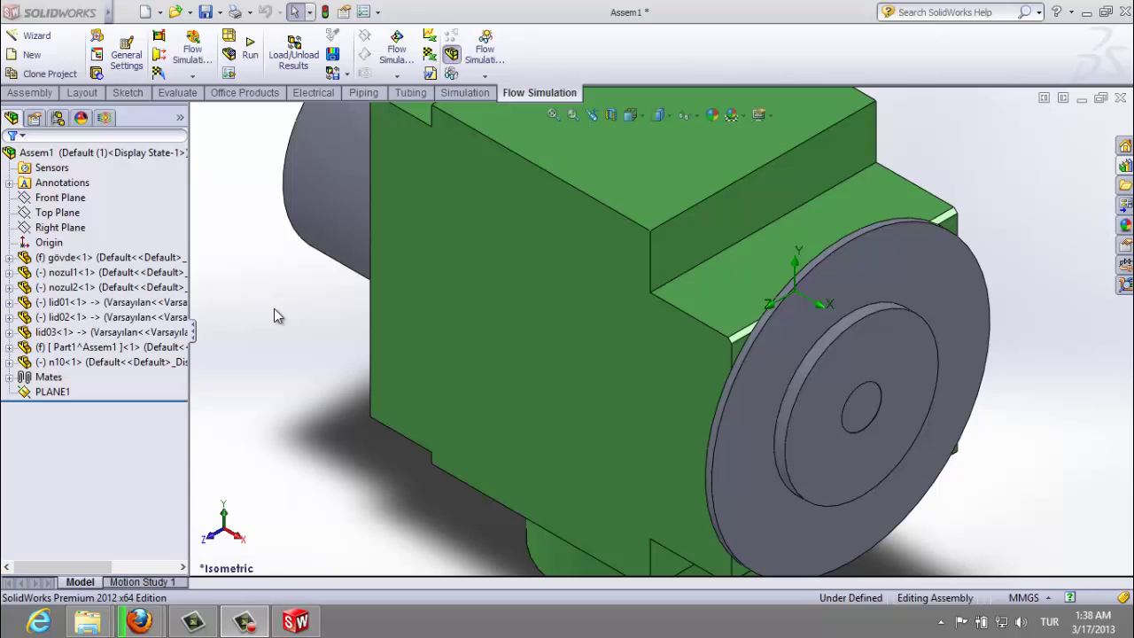
Step: Apply a section view cut along PLANE1 to expose the nozzle's internal passages
scroll(594, 266, up, 3)
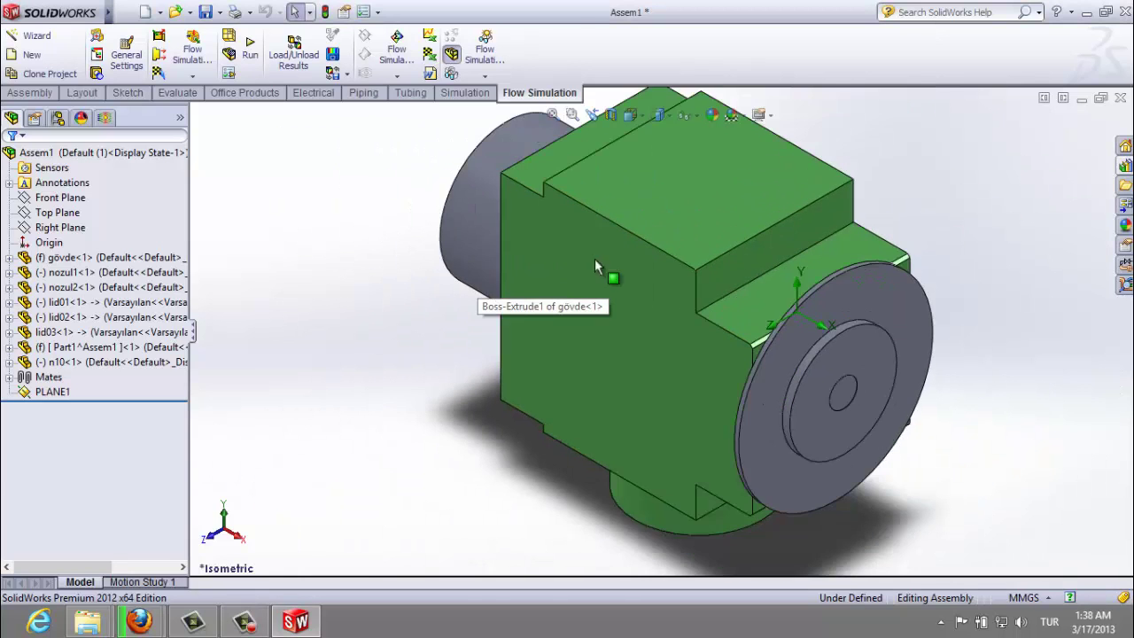
scroll(594, 266, up, 2)
click(612, 115)
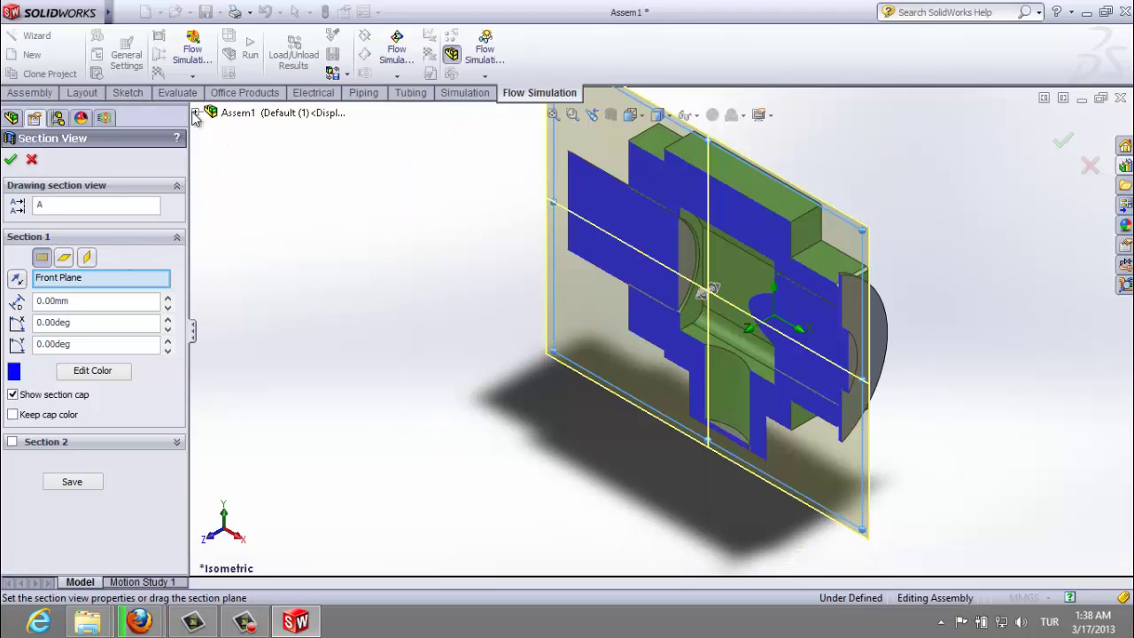
click(196, 114)
click(257, 352)
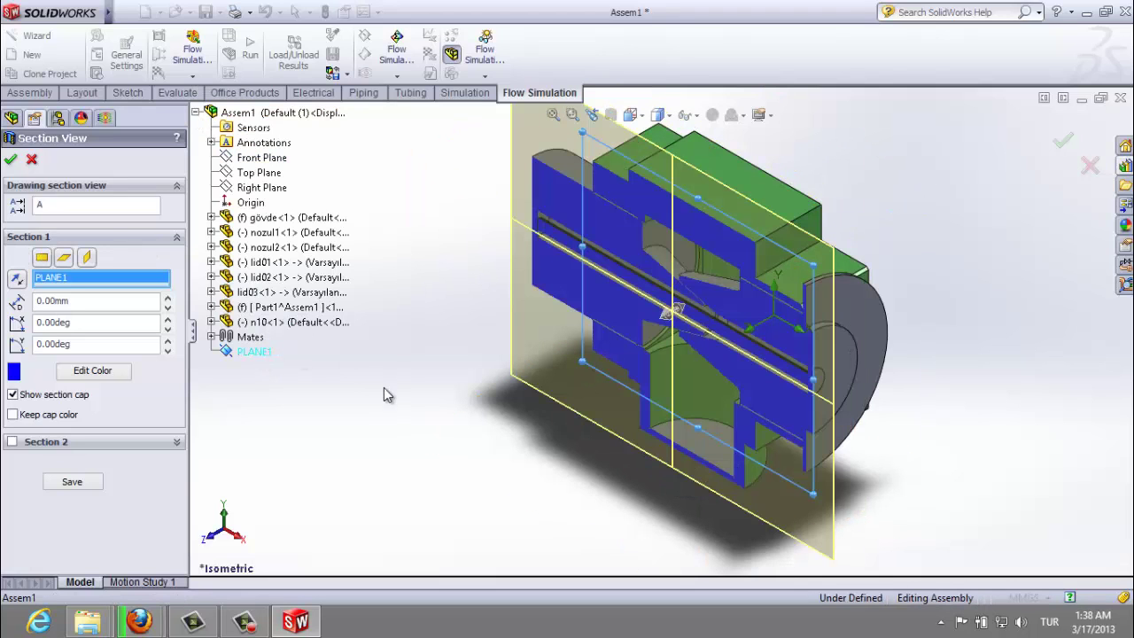
click(11, 158)
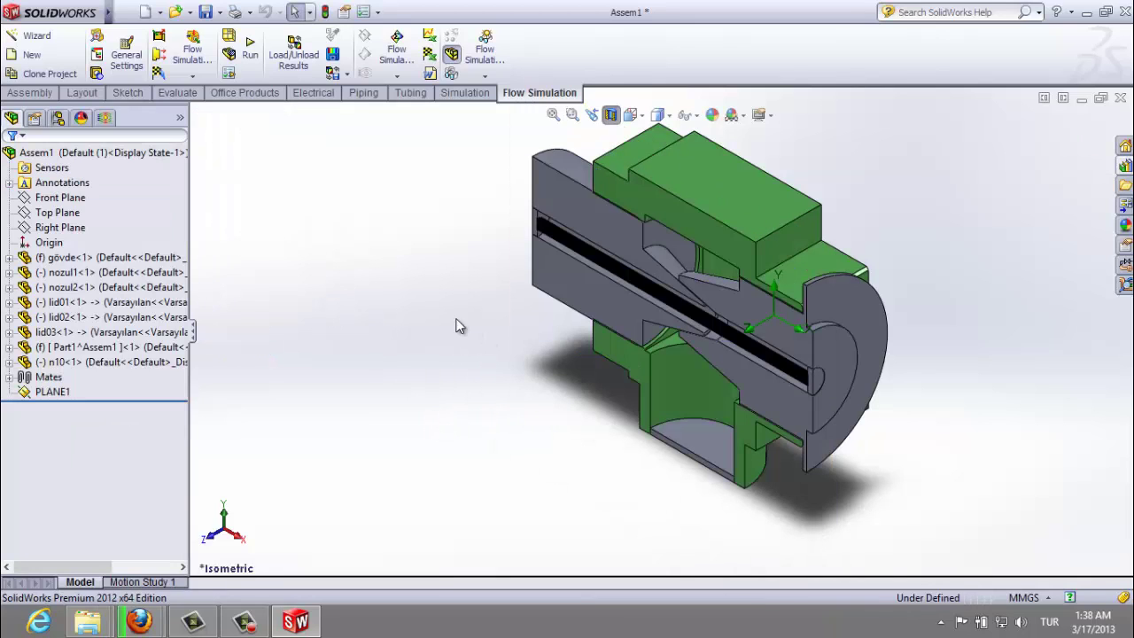
Step: Inspect the Distance1 mate's 0.50mm distance value in the mate editor, then close it
click(10, 378)
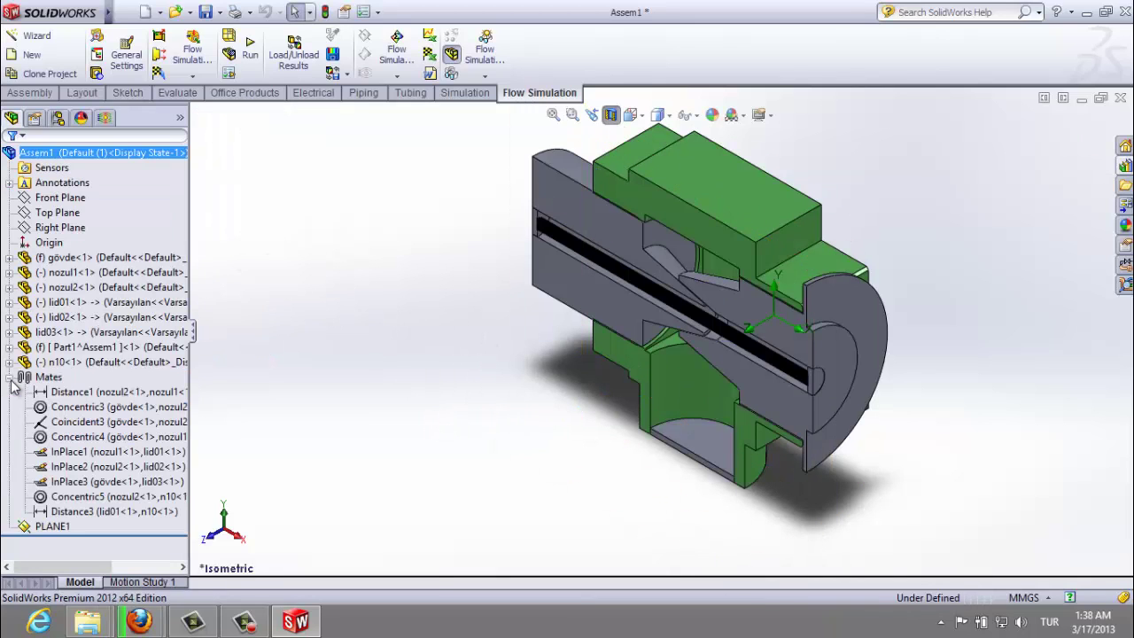
click(86, 399)
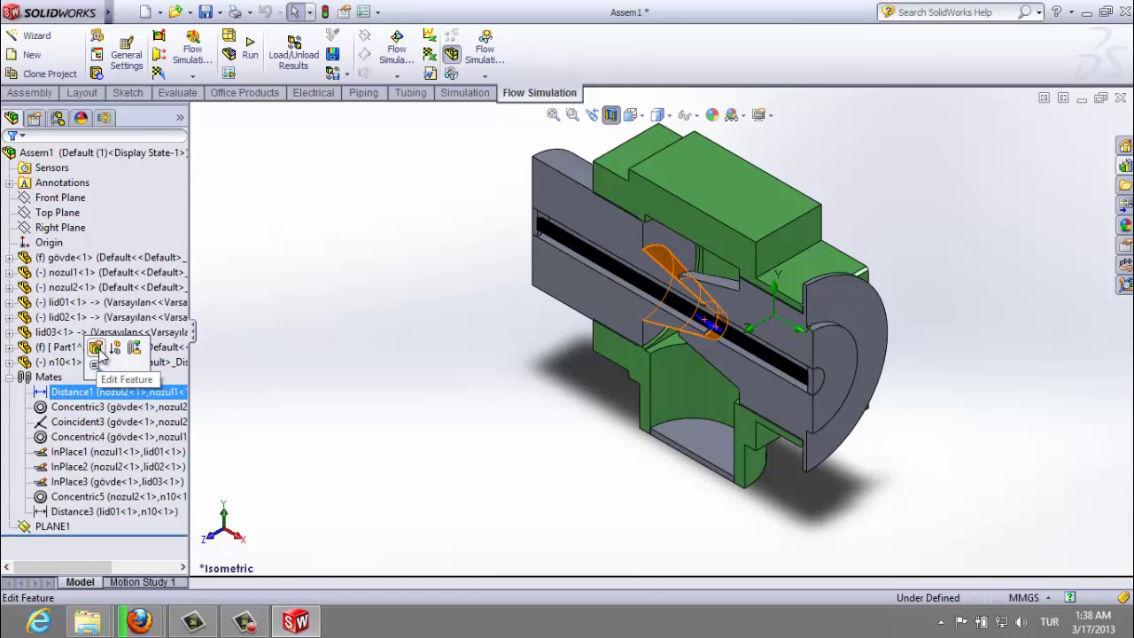
click(96, 350)
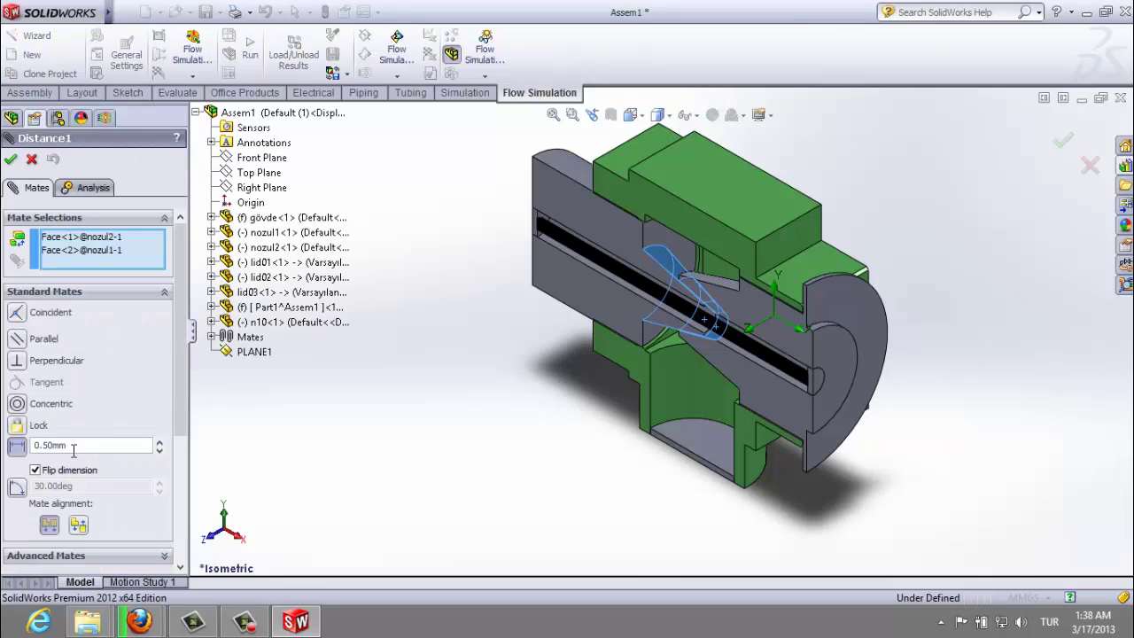
double_click(75, 444)
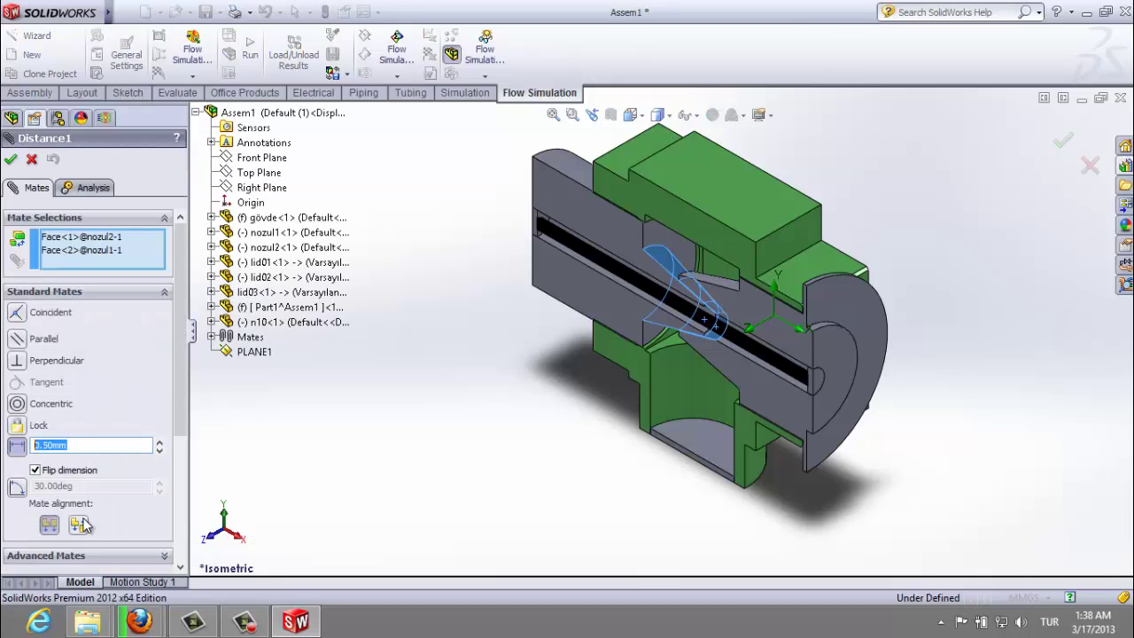
click(32, 161)
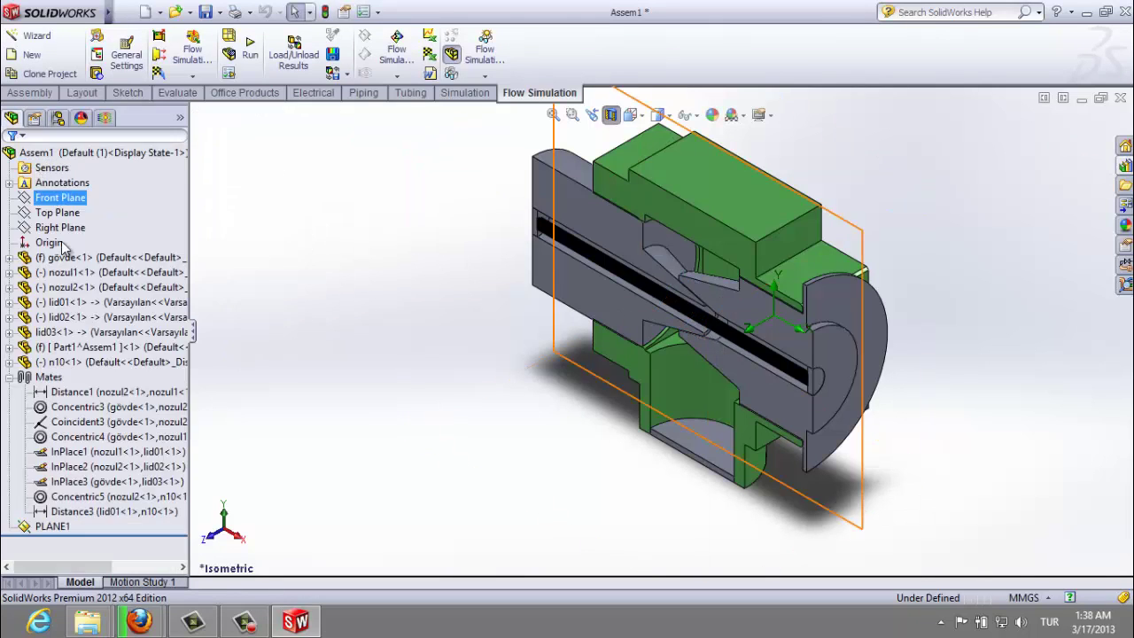
Step: Clear the selection and show the Flow Simulation analysis tree with its boundary conditions
click(85, 512)
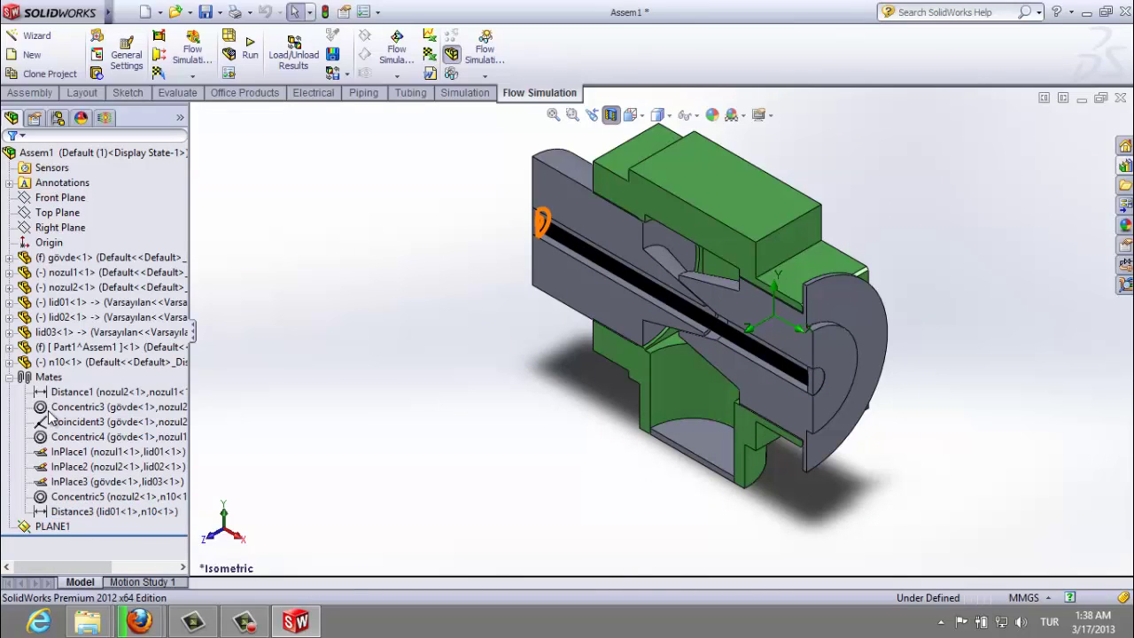
key(Escape)
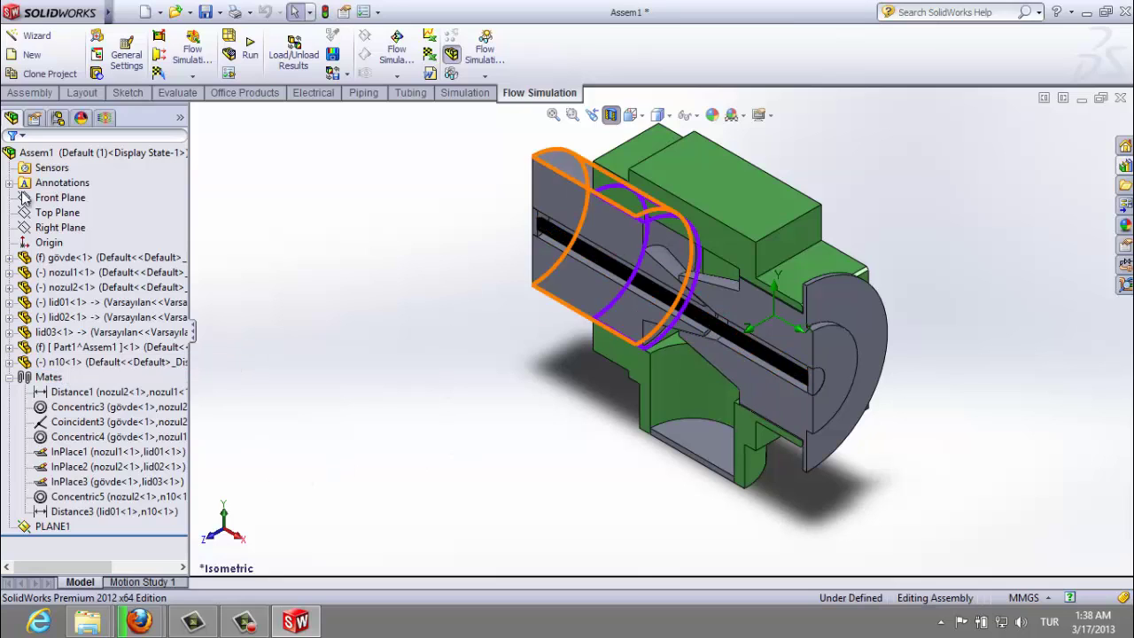
click(105, 119)
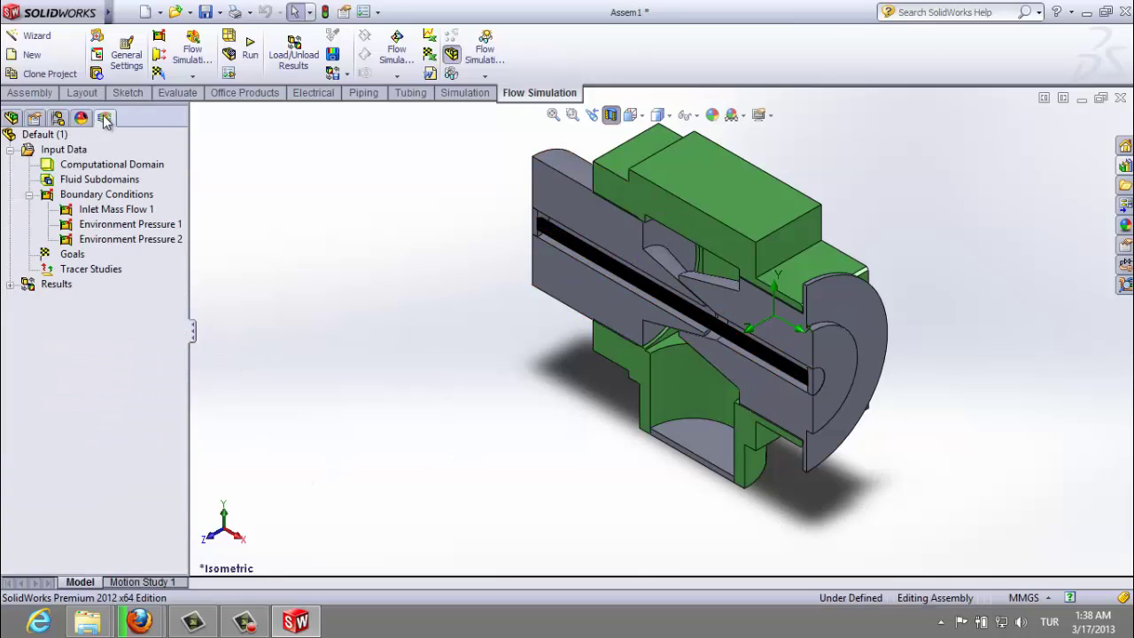
Step: Display the 8 kg/s Inlet Mass Flow 1 and both 101325 Pa Environment Pressure callouts, moved aside
click(91, 213)
drag(719, 398, 656, 493)
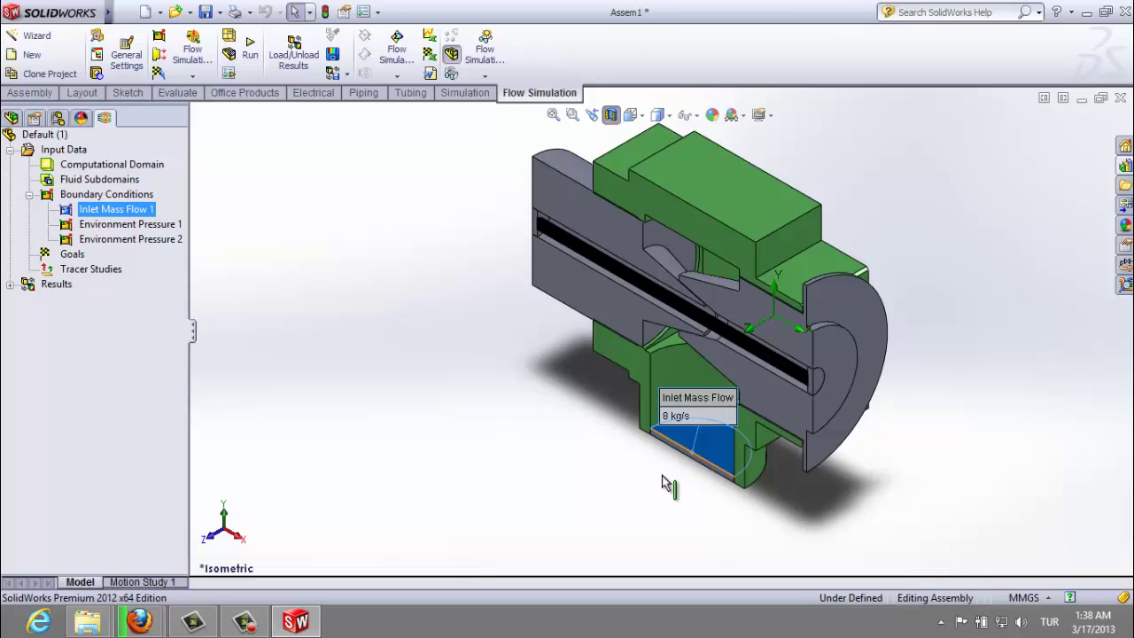
click(128, 227)
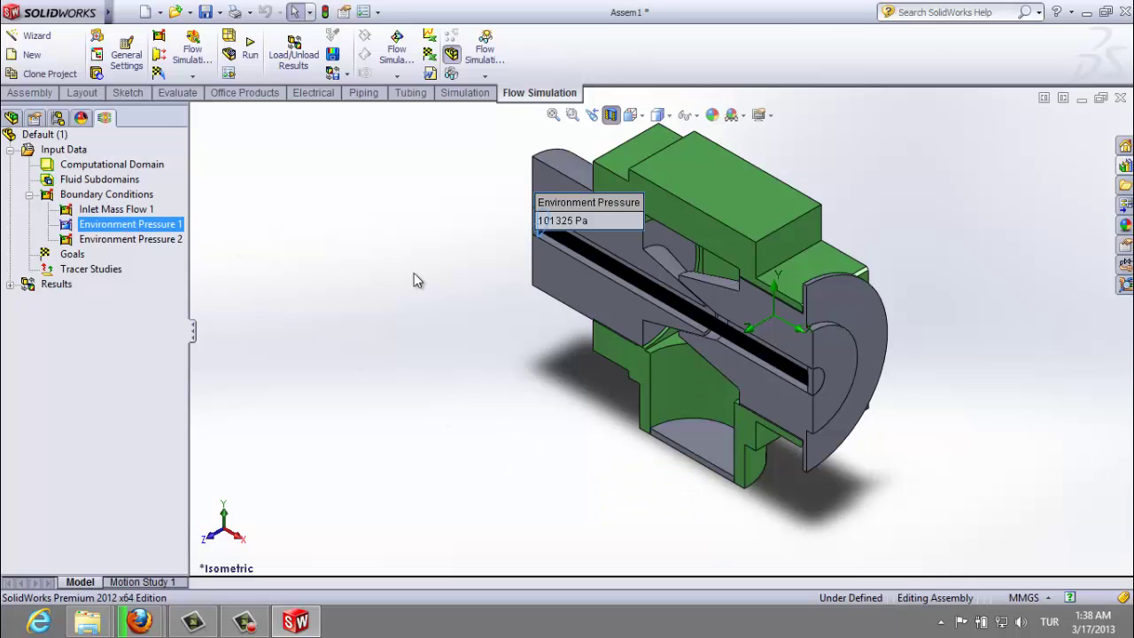
drag(576, 201, 439, 172)
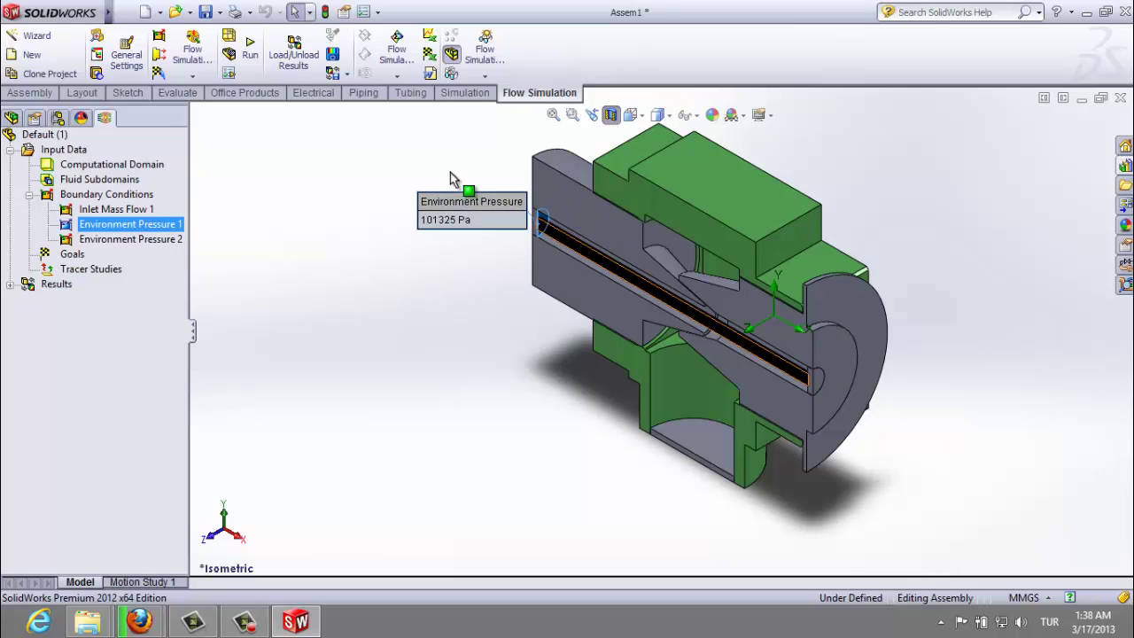
click(97, 239)
drag(859, 343, 936, 366)
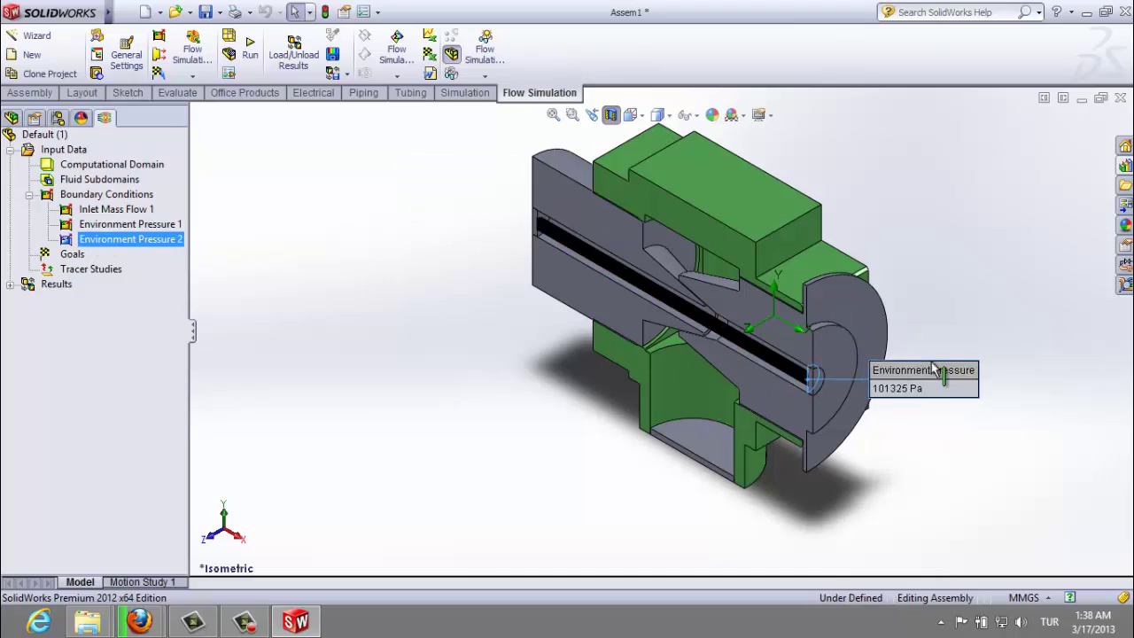
click(396, 307)
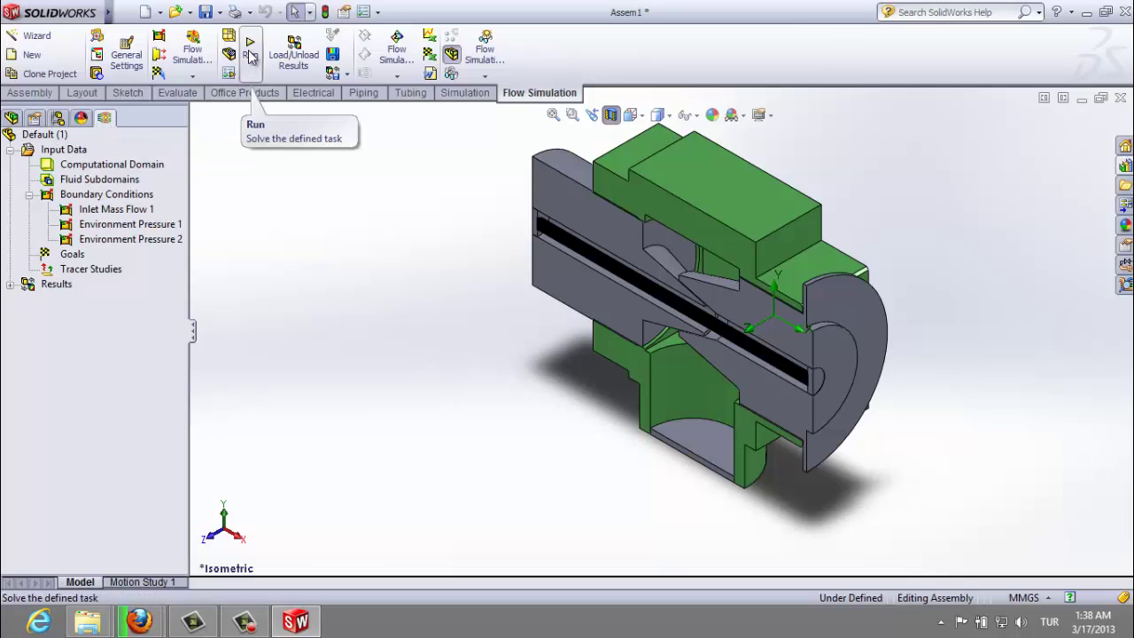
Step: Run a new calculation including meshing until the solver converges after 179 iterations
click(10, 285)
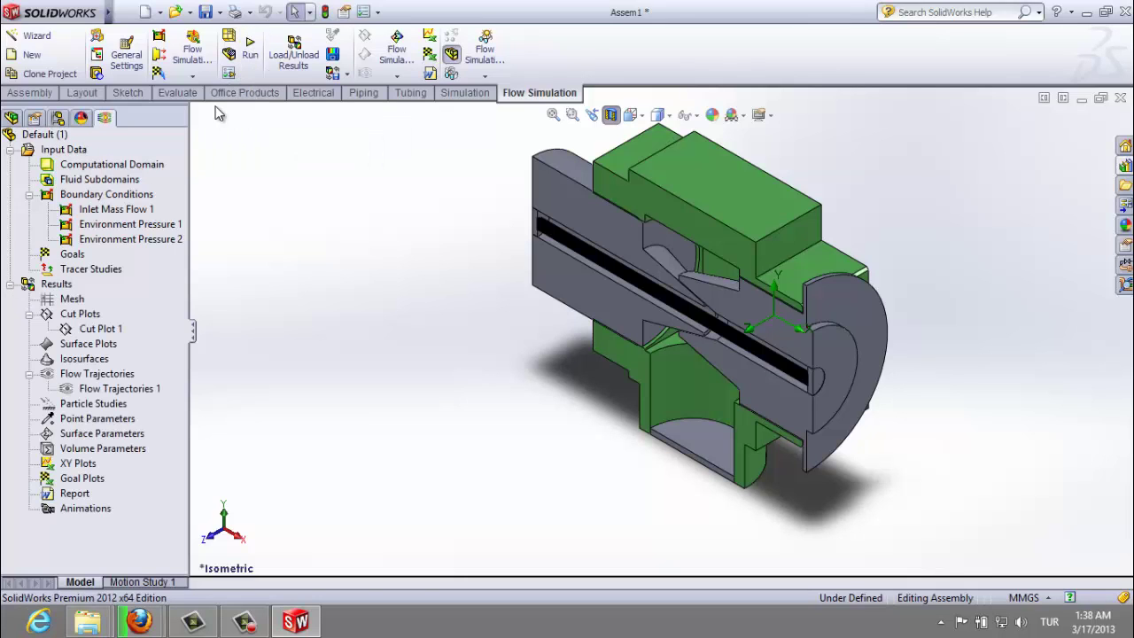
click(250, 49)
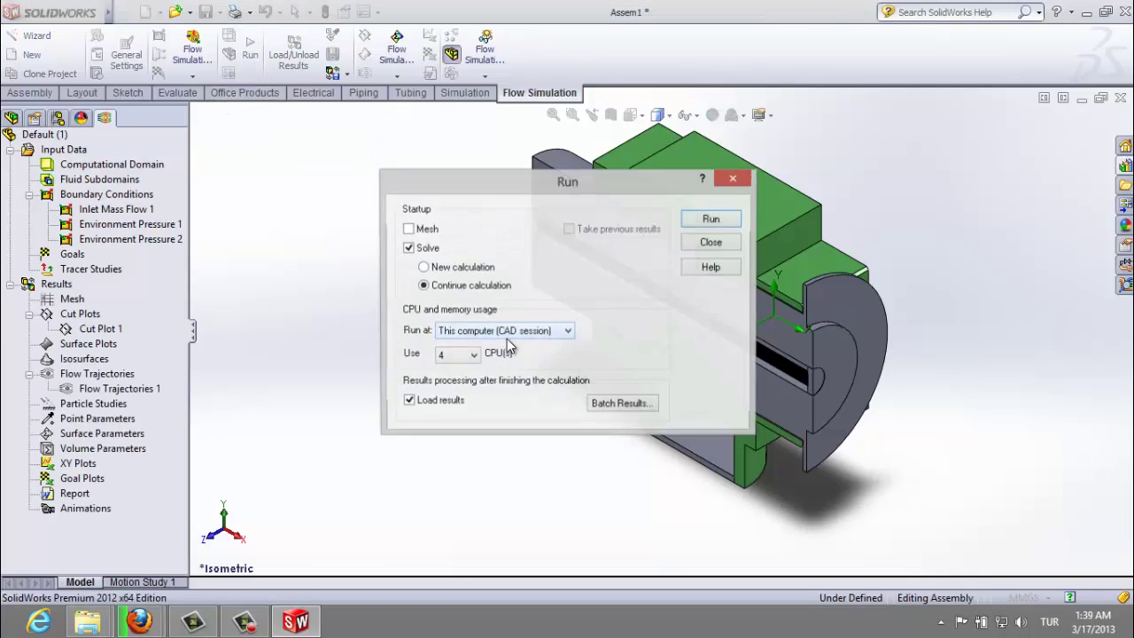
click(407, 228)
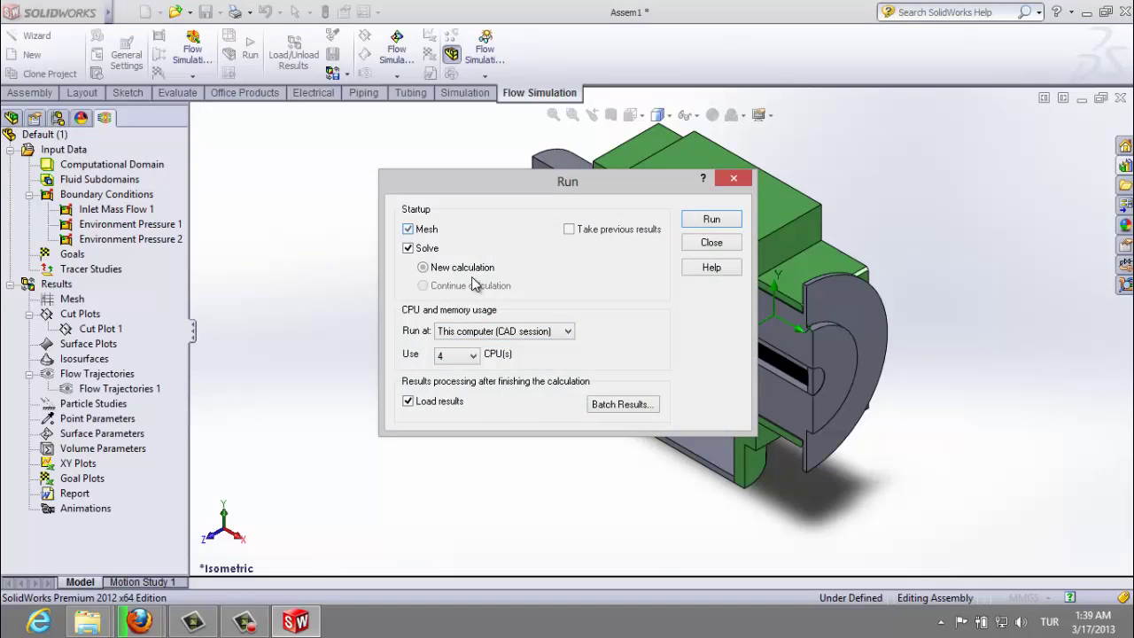
click(711, 222)
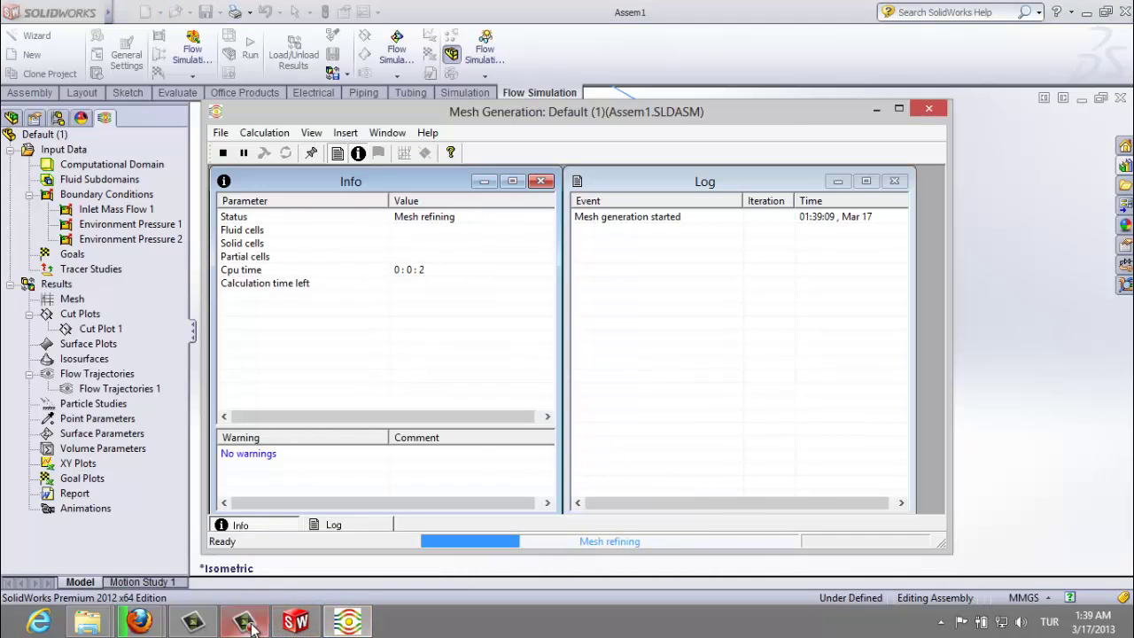
click(244, 623)
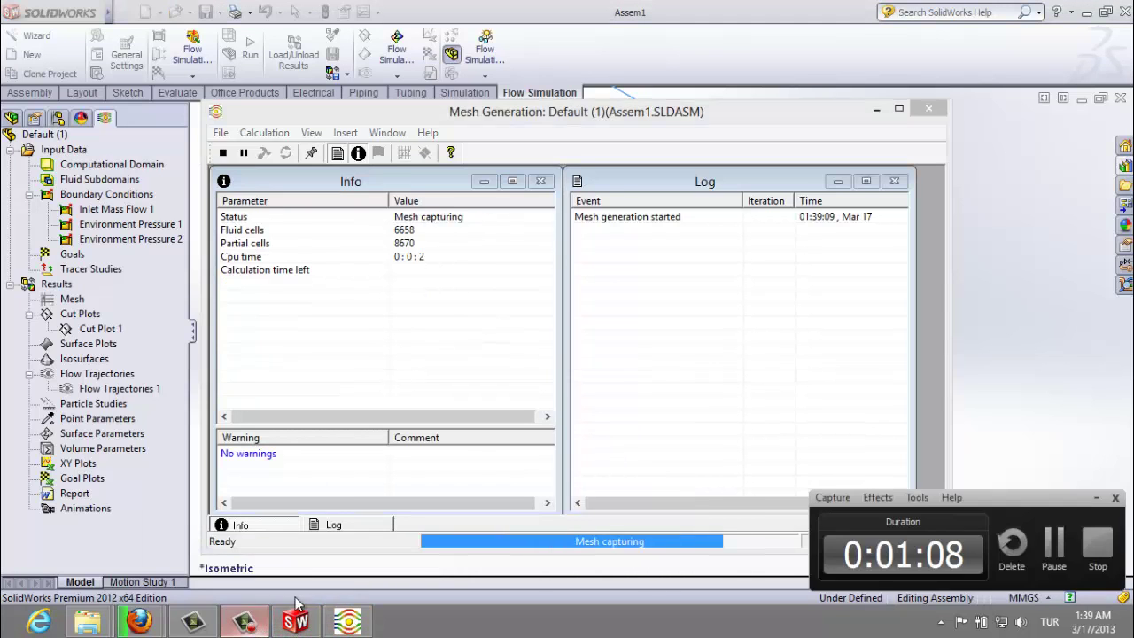
click(1061, 543)
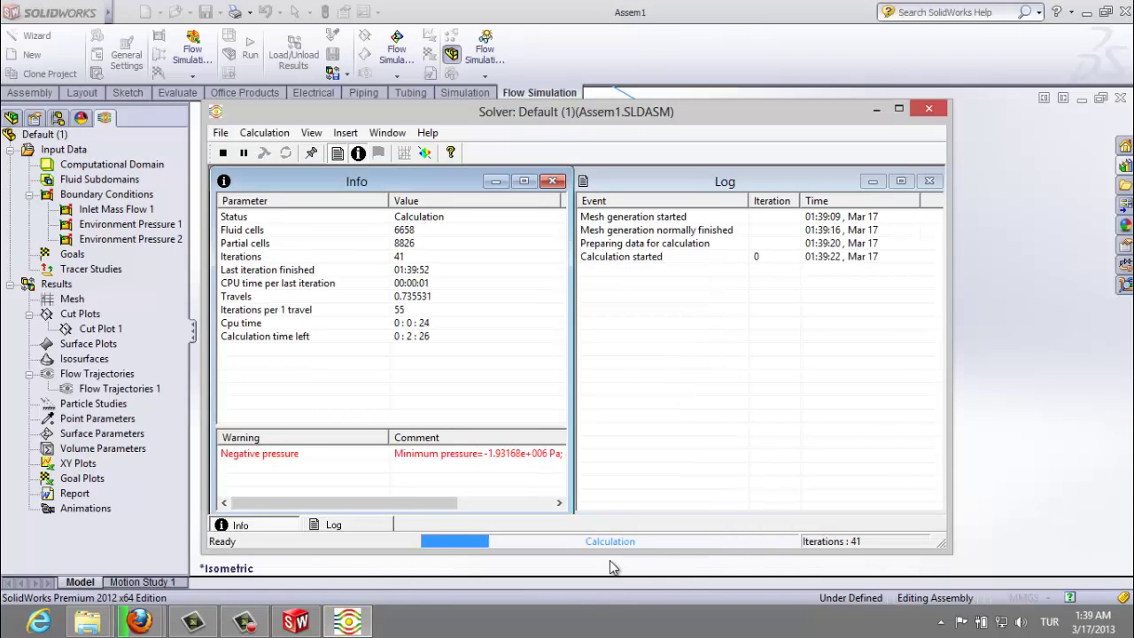
click(244, 622)
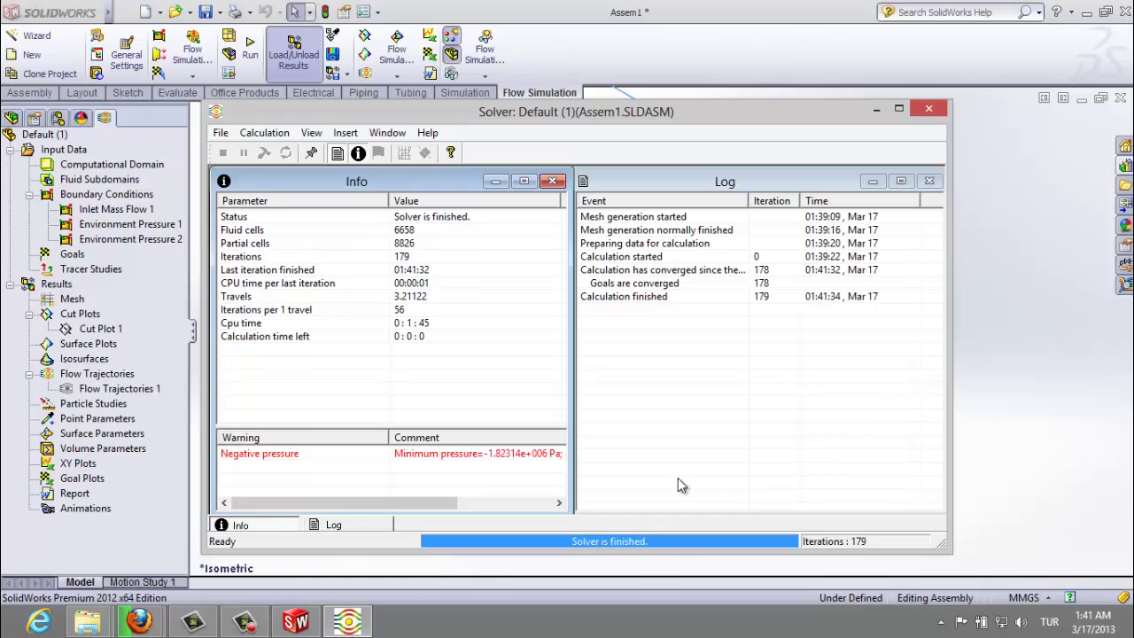
click(348, 625)
Step: Close the finished solver window and clear the model selection
click(348, 625)
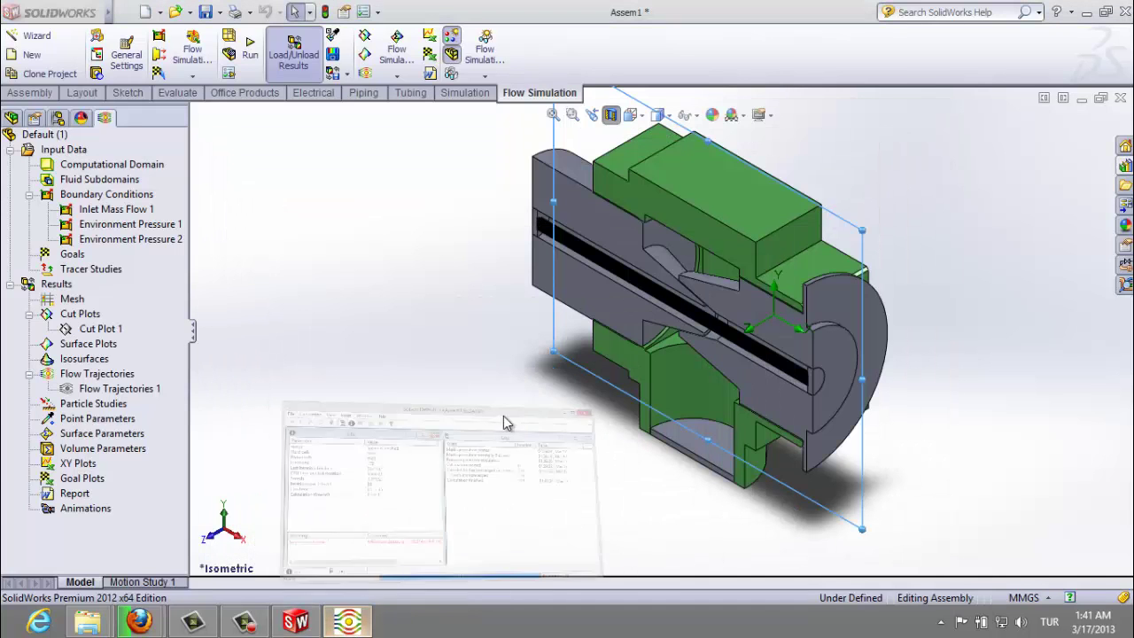
click(929, 109)
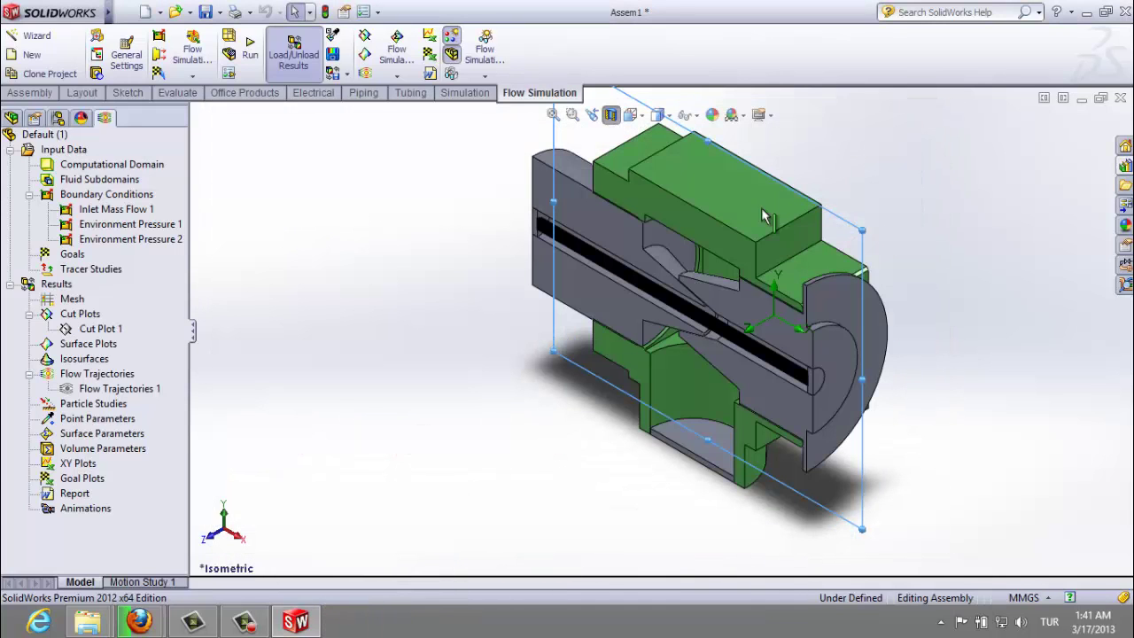
click(384, 332)
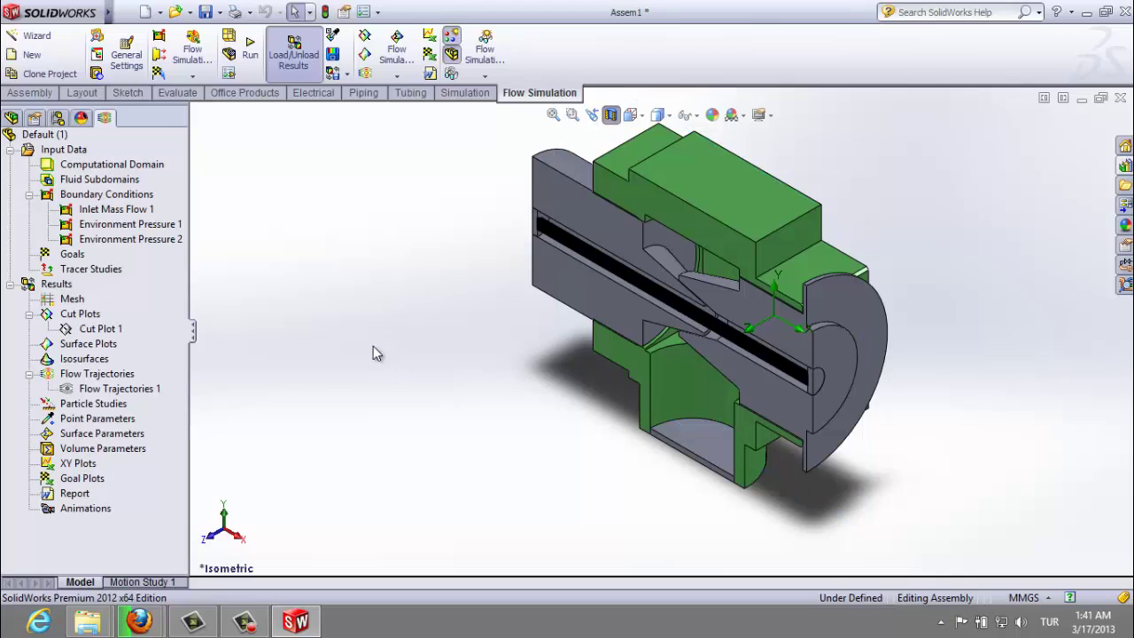
Step: Edit Cut Plot 1 on PLANE1 so its contour parameter is Velocity
click(98, 329)
right_click(93, 329)
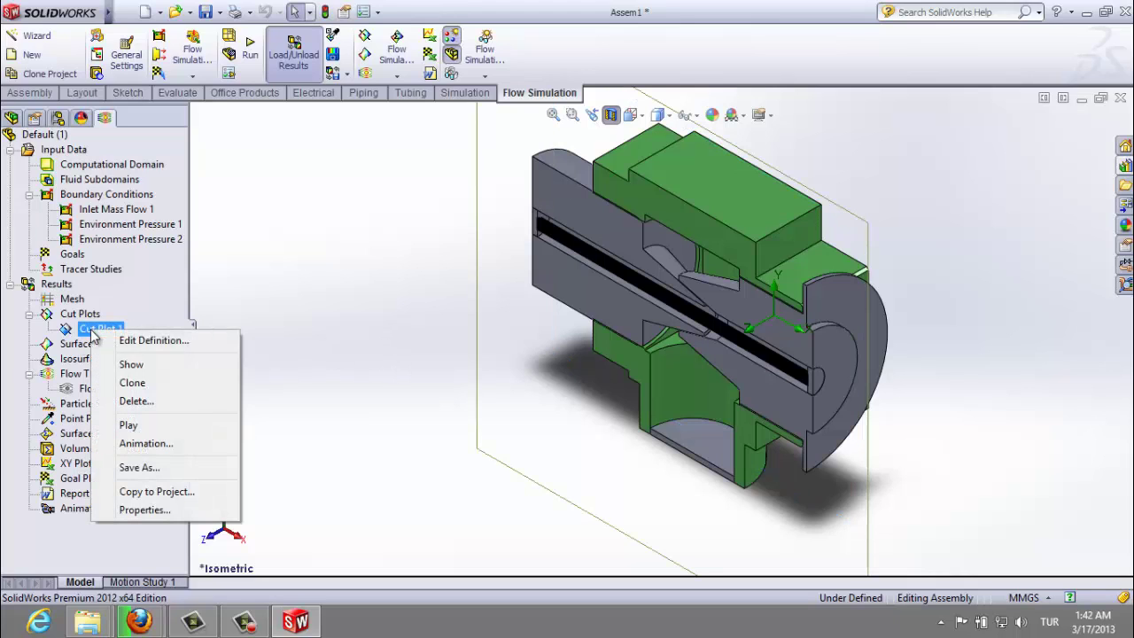
click(149, 341)
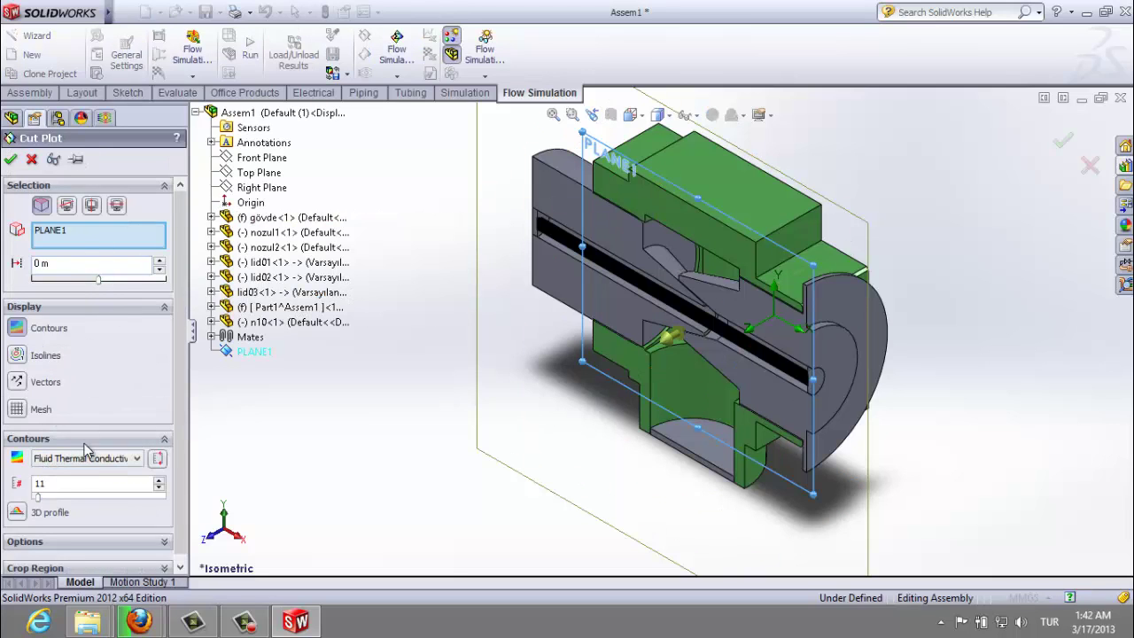
scroll(175, 352, down, 1)
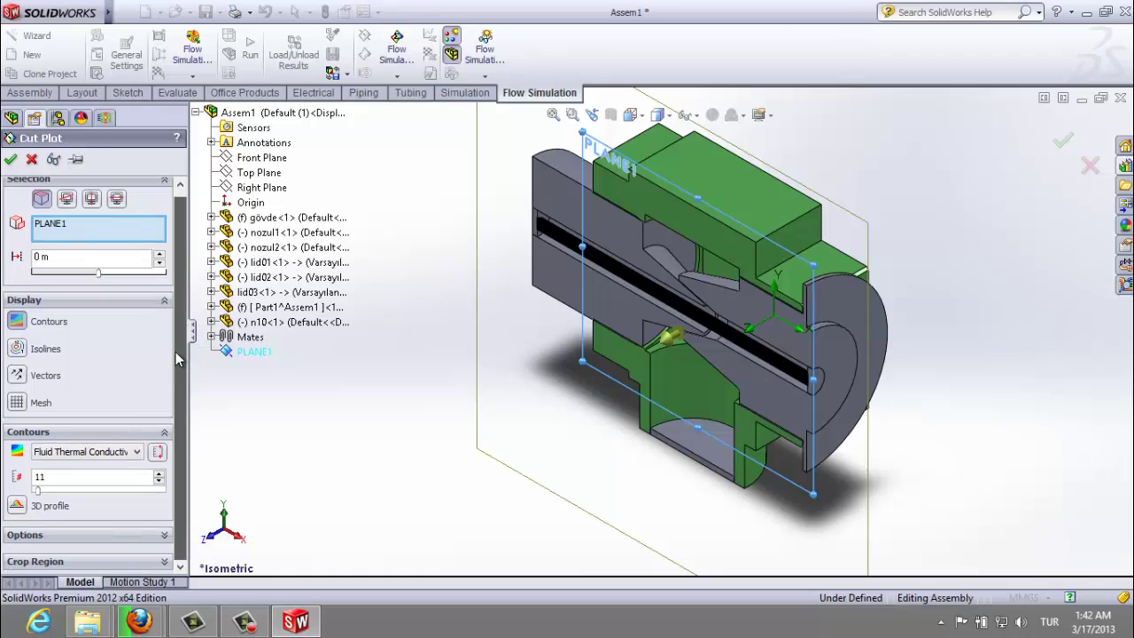
click(138, 452)
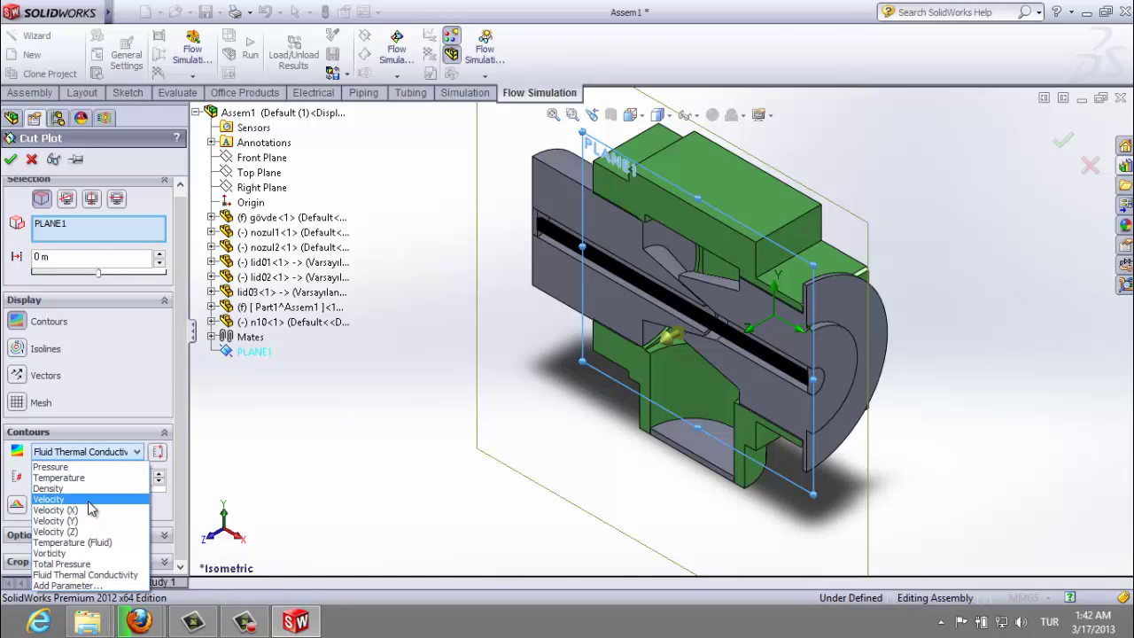
click(53, 500)
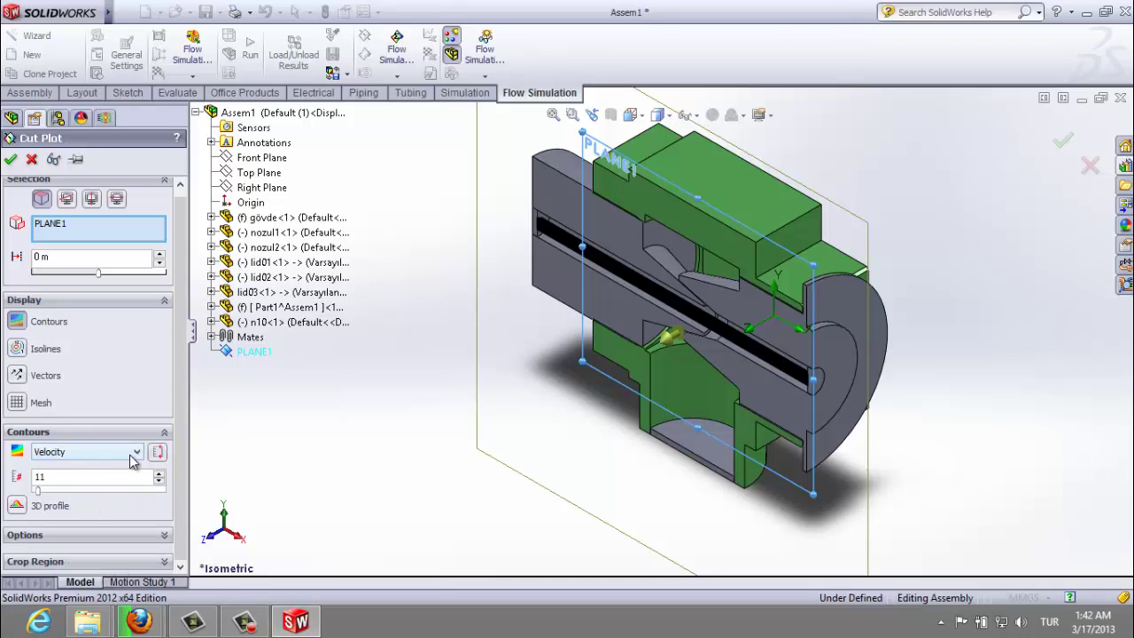
Step: Generate the 0–65 m/s velocity cut plot and move its legend to the left
click(11, 158)
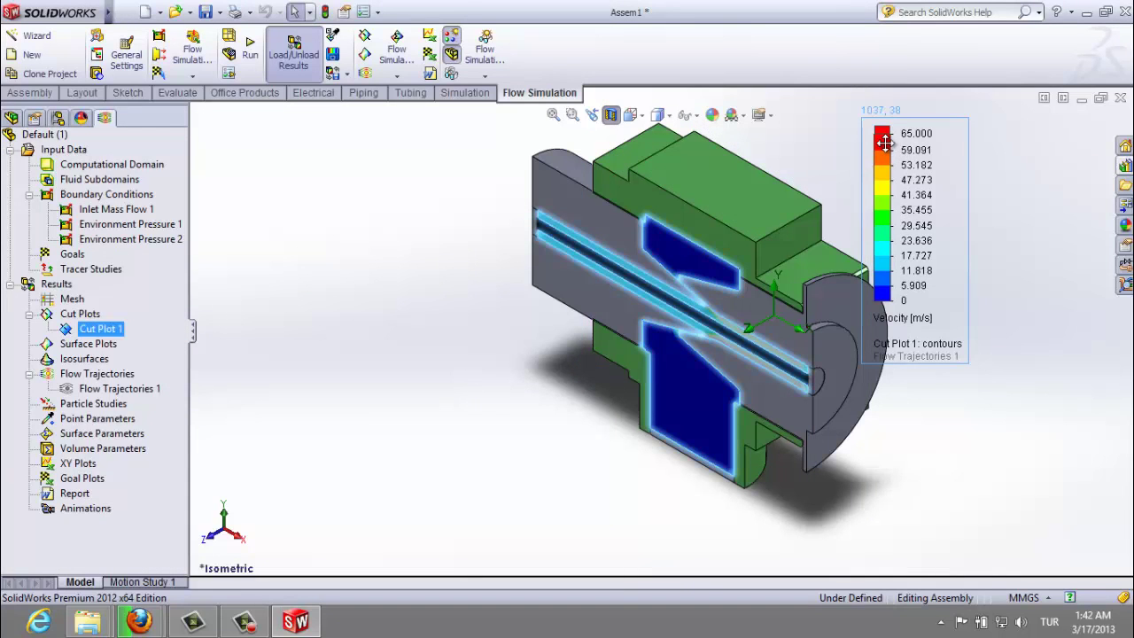
mouse_move(881, 133)
mouse_down()
mouse_move(366, 214)
mouse_move(222, 142)
mouse_up()
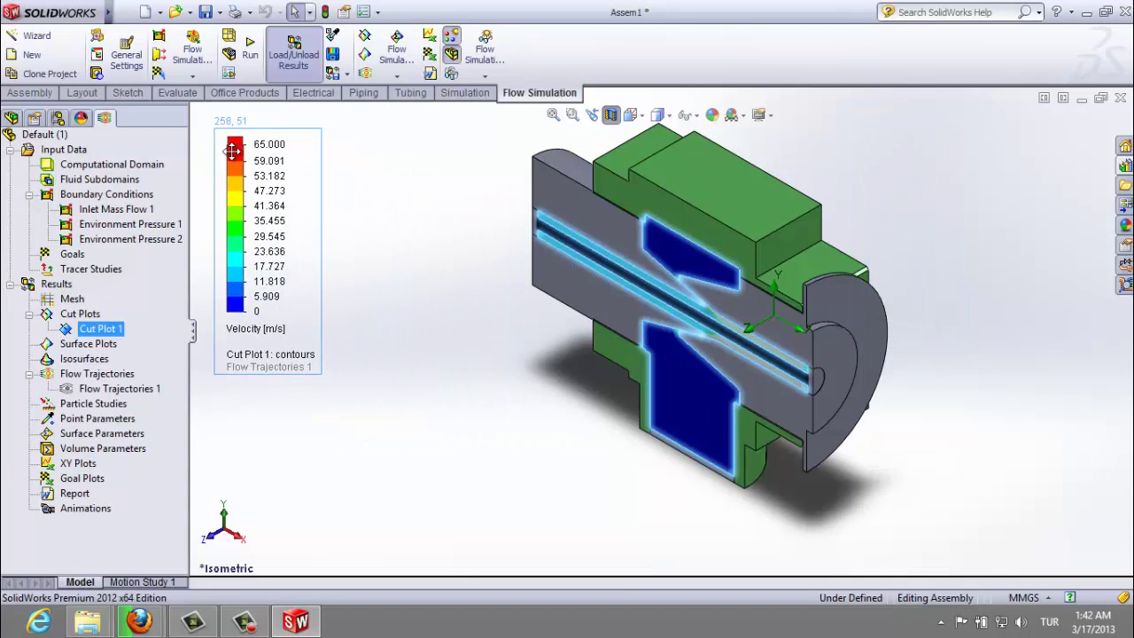
click(379, 304)
Step: Adjust the zoom and turn the model to the Front view
scroll(700, 299, up, 3)
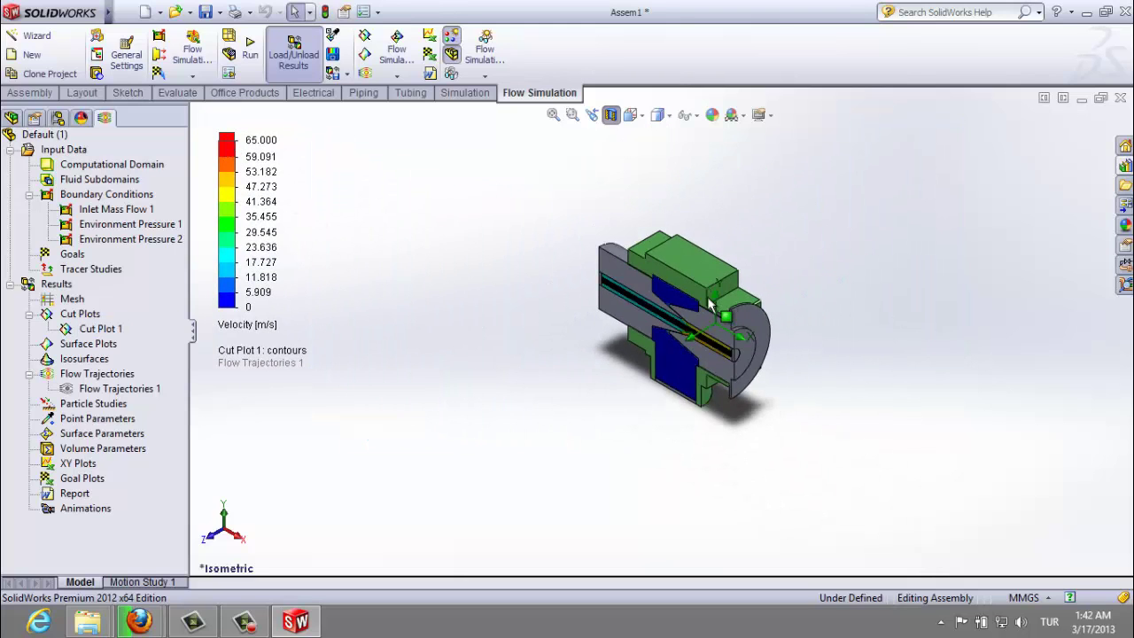
scroll(708, 306, down, 5)
scroll(643, 347, up, 1)
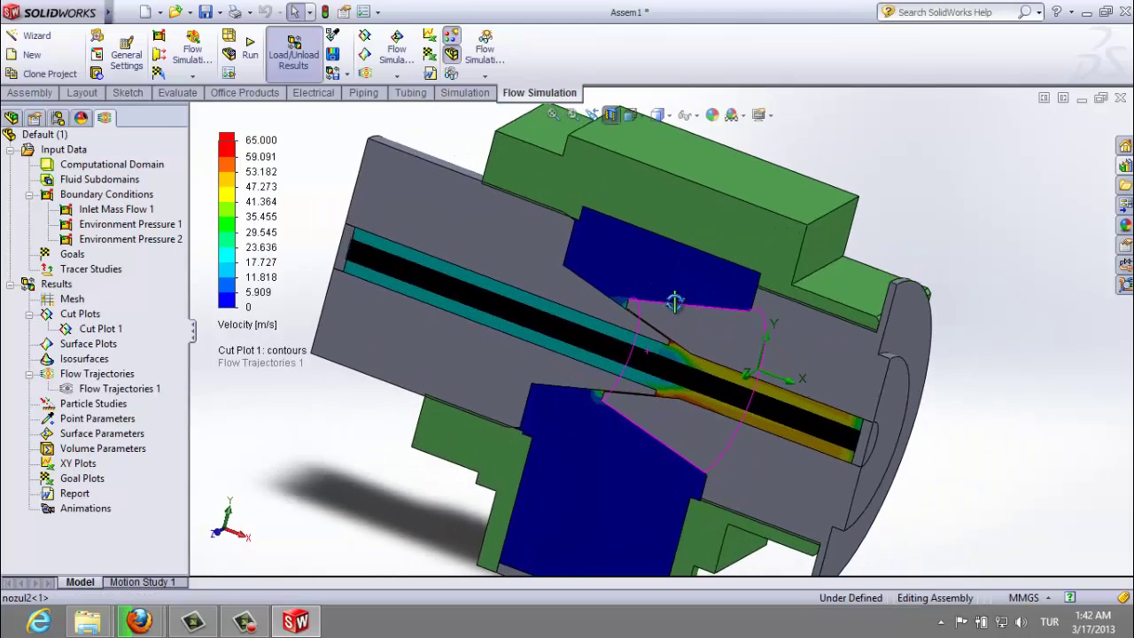
scroll(668, 297, up, 2)
scroll(656, 283, up, 1)
scroll(689, 355, up, 2)
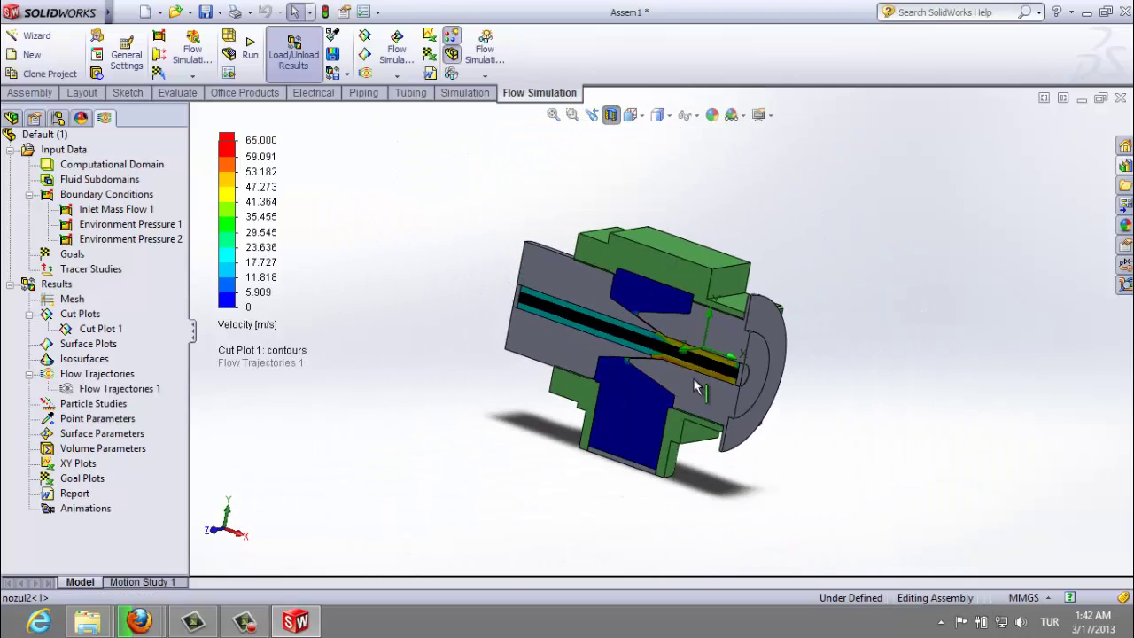
scroll(692, 387, down, 3)
scroll(638, 327, down, 2)
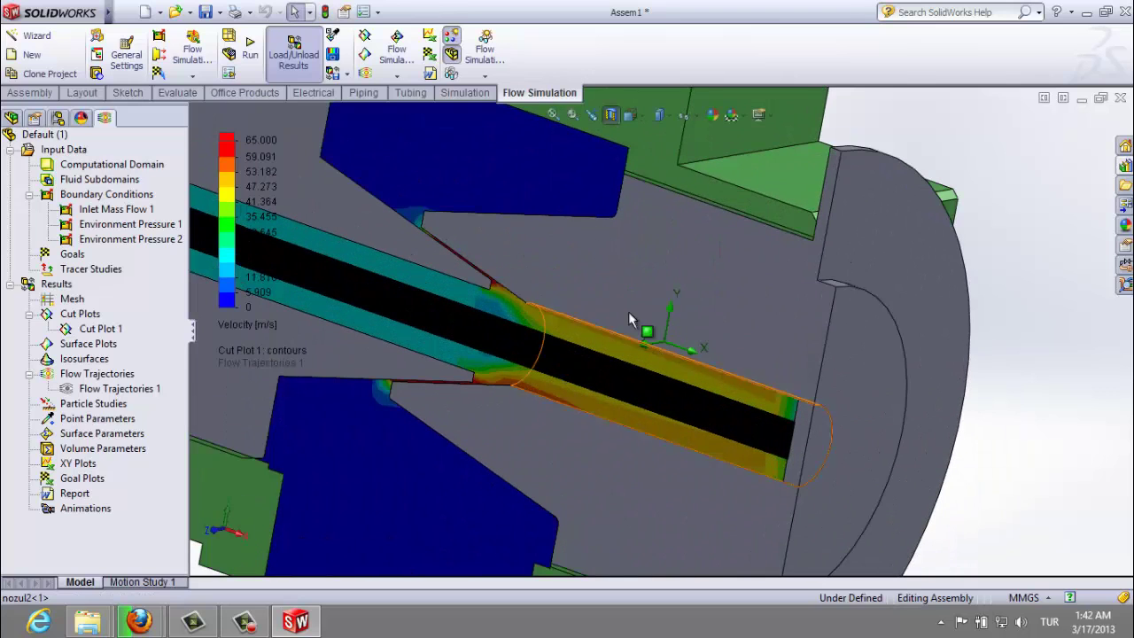
click(644, 121)
click(654, 171)
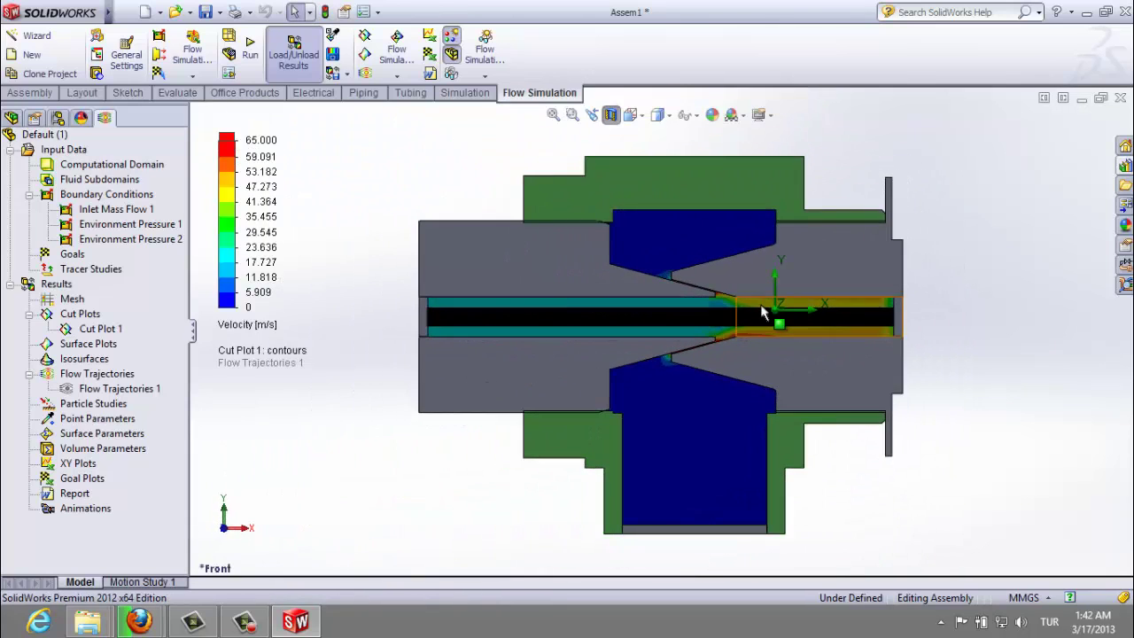
scroll(777, 347, down, 2)
scroll(807, 340, down, 2)
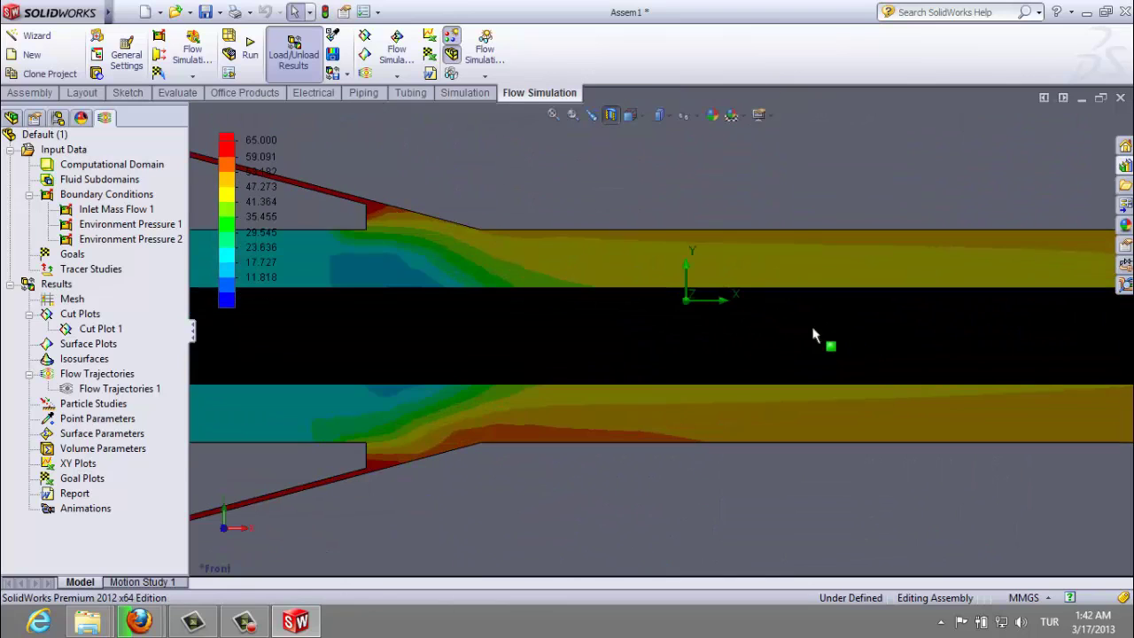
key(ctrl+Left)
key(ctrl+Left)
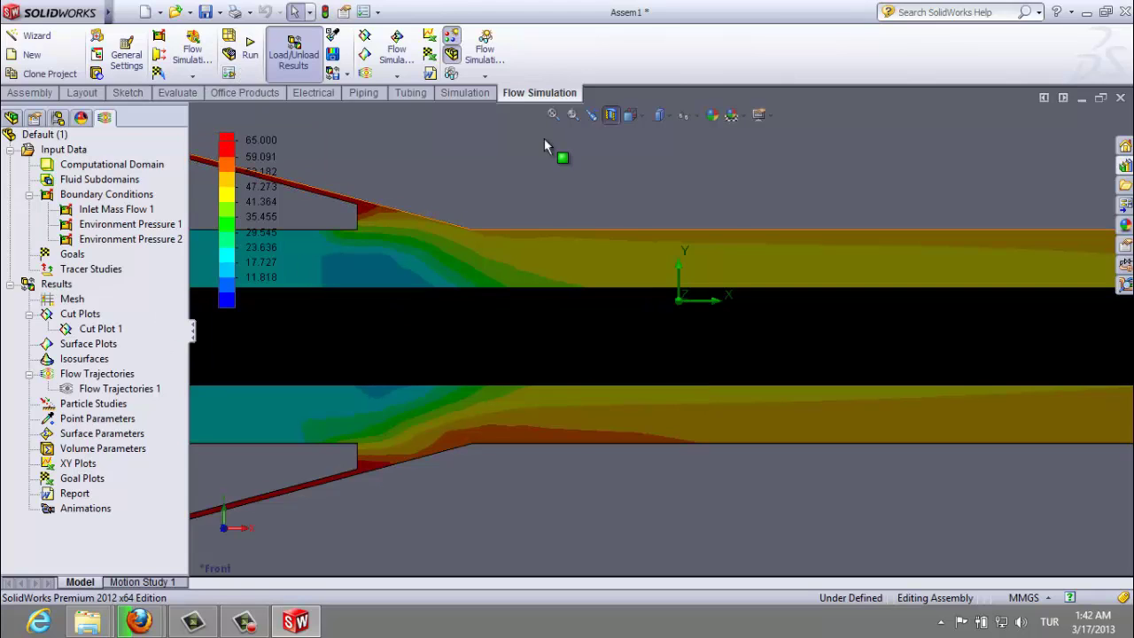
click(244, 622)
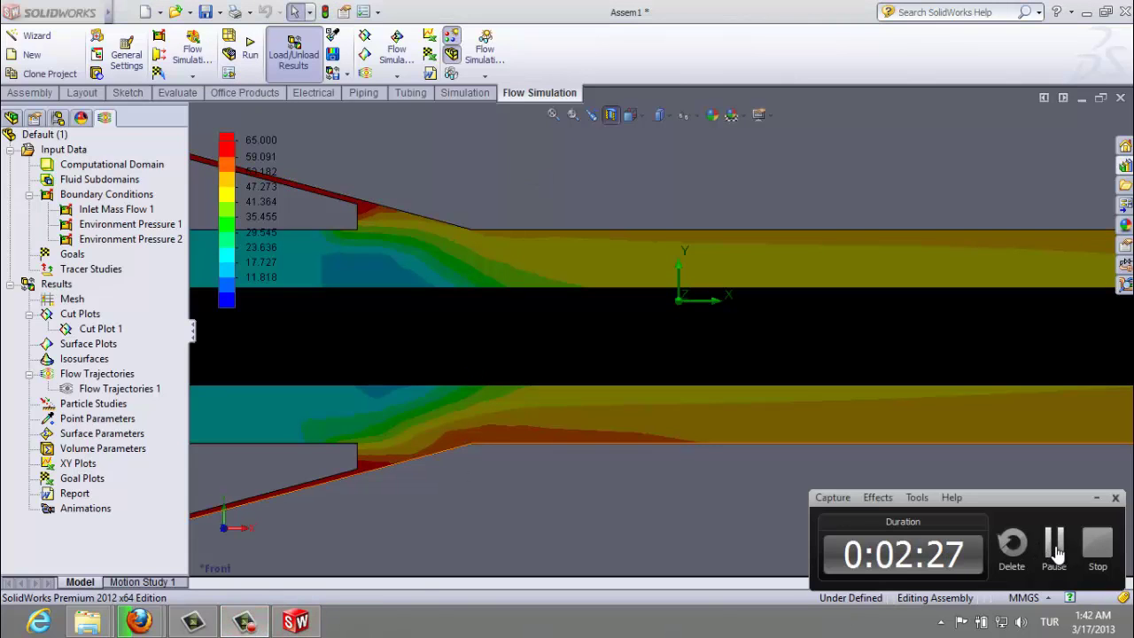
scroll(600, 464, down, 3)
scroll(591, 463, up, 4)
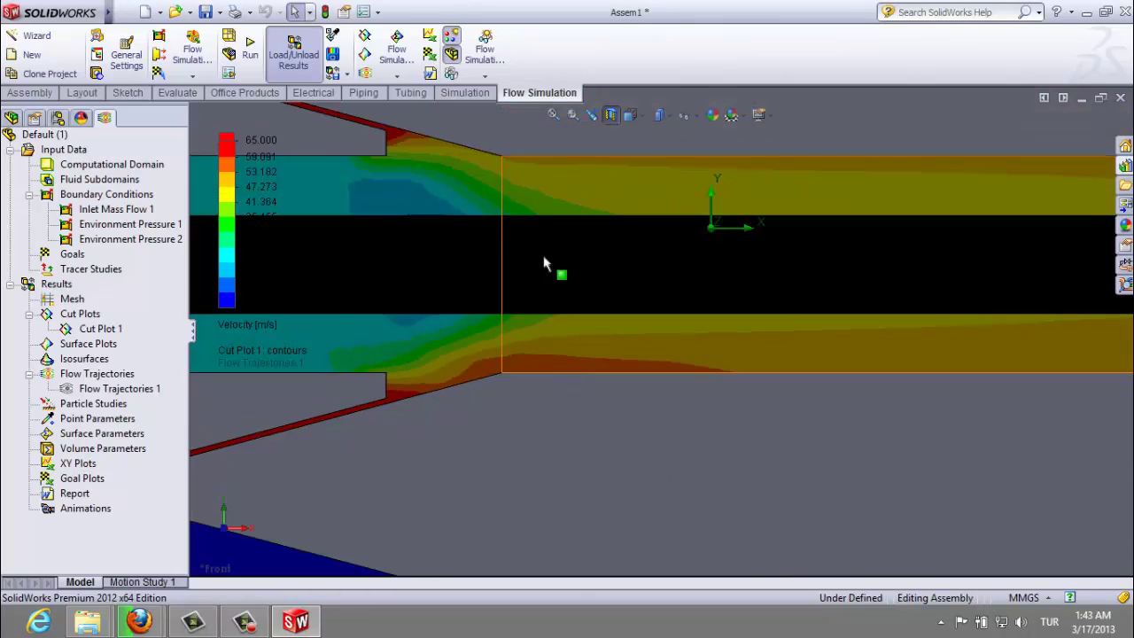
scroll(479, 186, down, 3)
scroll(500, 194, down, 1)
scroll(584, 365, up, 1)
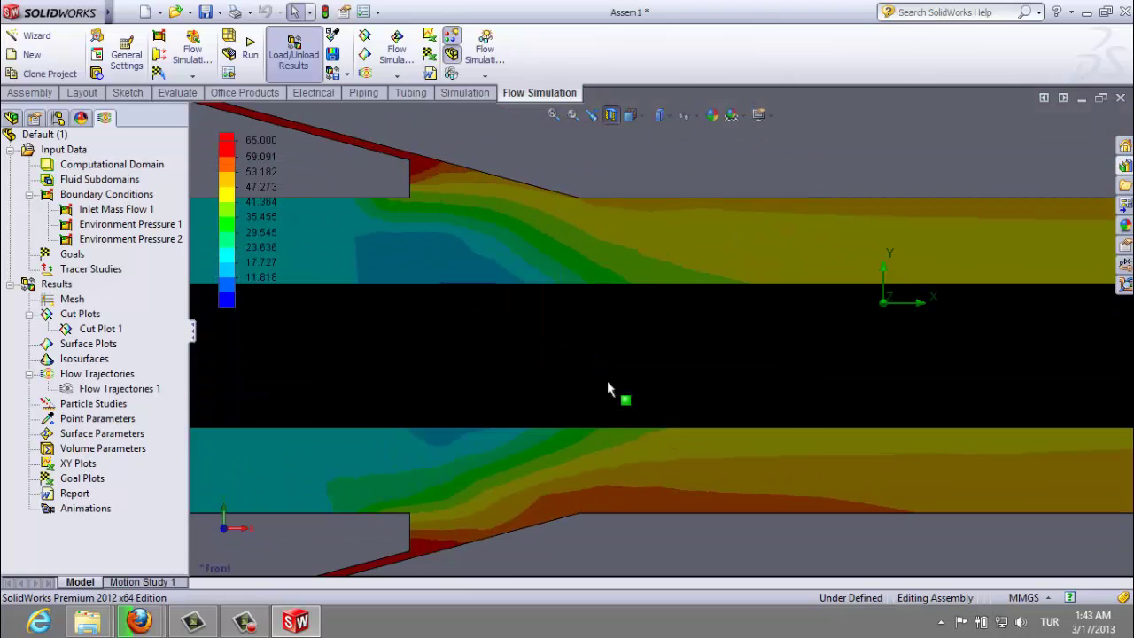
scroll(586, 365, up, 1)
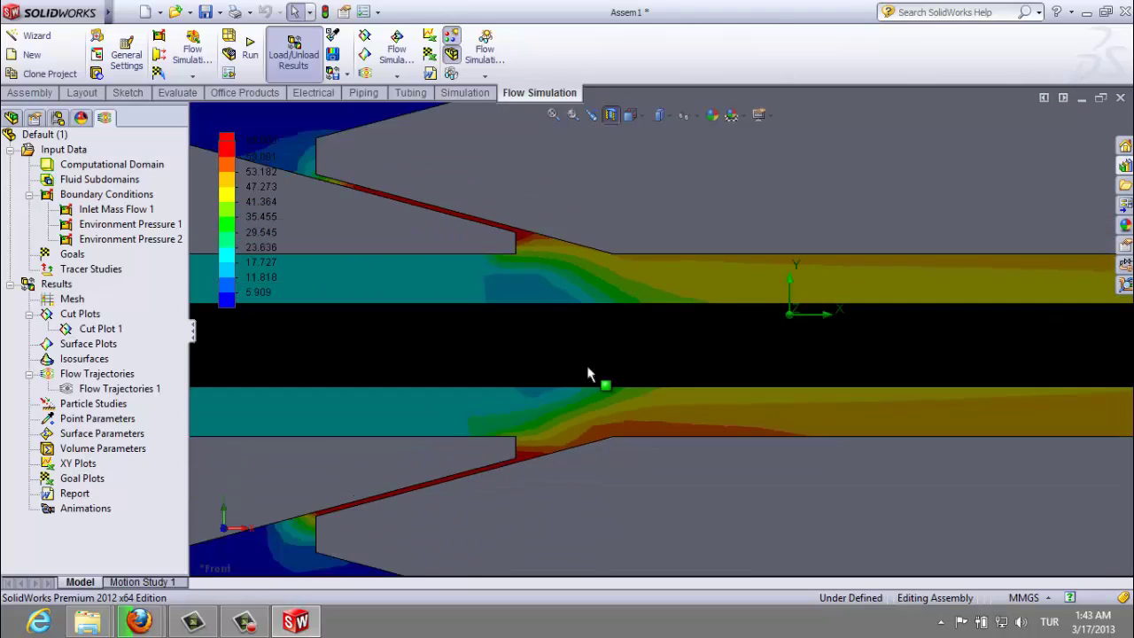
scroll(586, 365, up, 2)
scroll(591, 372, up, 1)
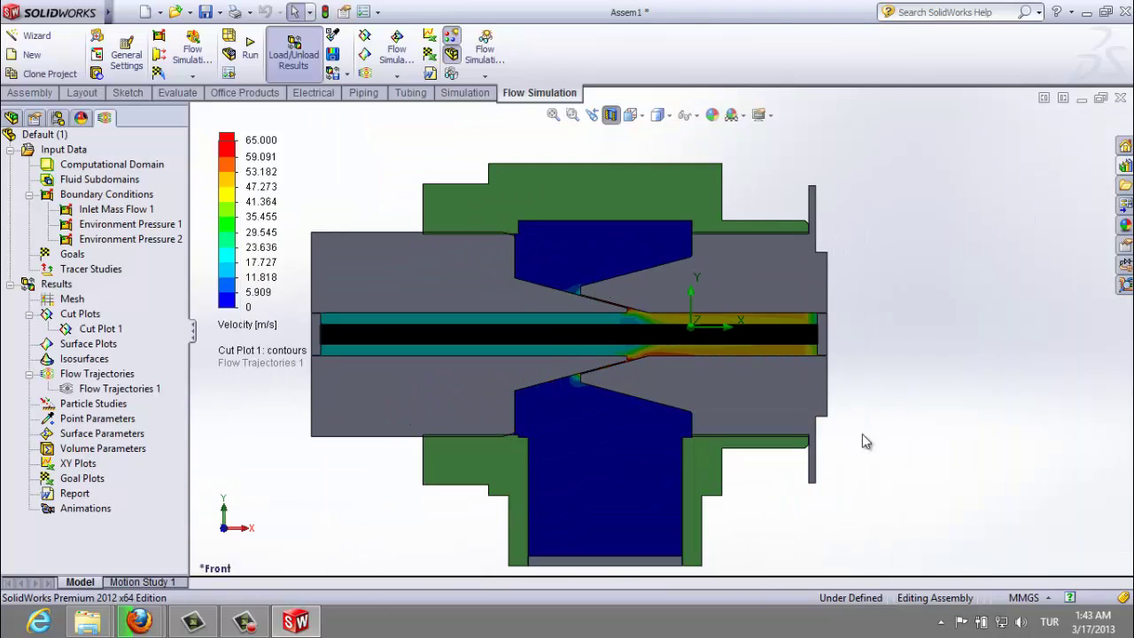
scroll(797, 403, up, 1)
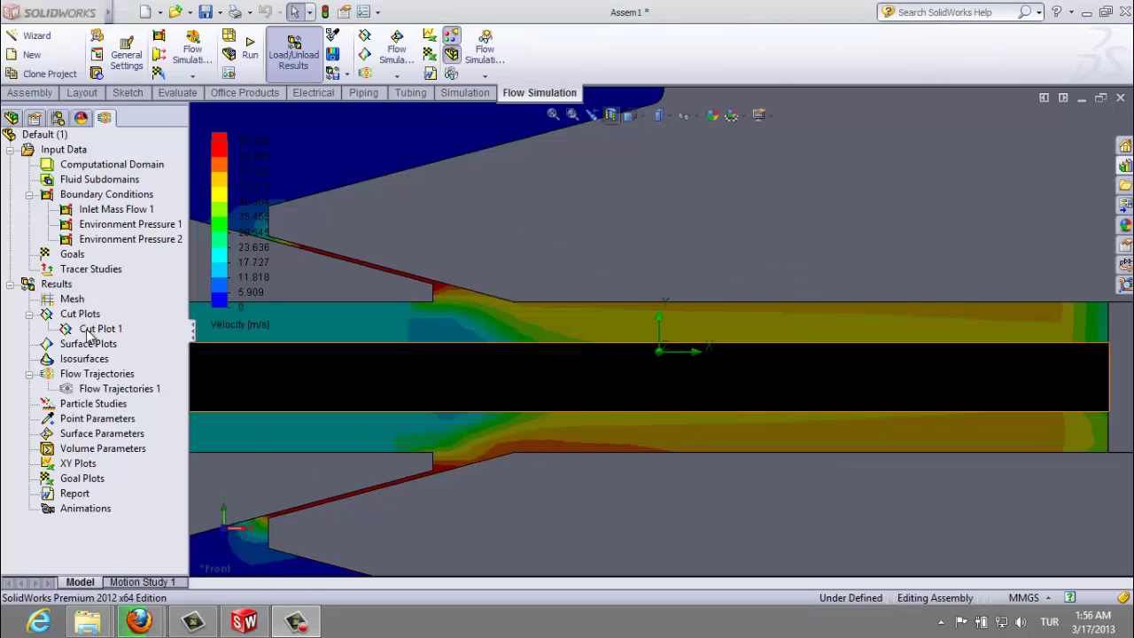
Step: Switch Cut Plot 1 to Fluid Thermal Conductivity contours (0.5950–0.6100 W/(m*K))
click(97, 329)
right_click(92, 331)
click(124, 336)
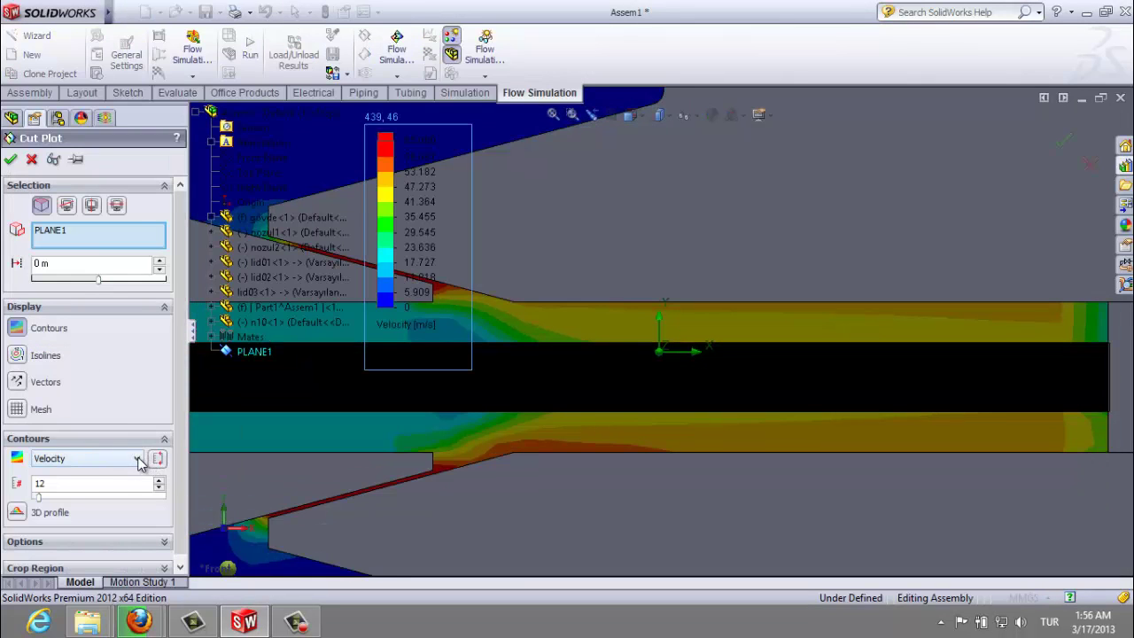
click(139, 459)
click(86, 582)
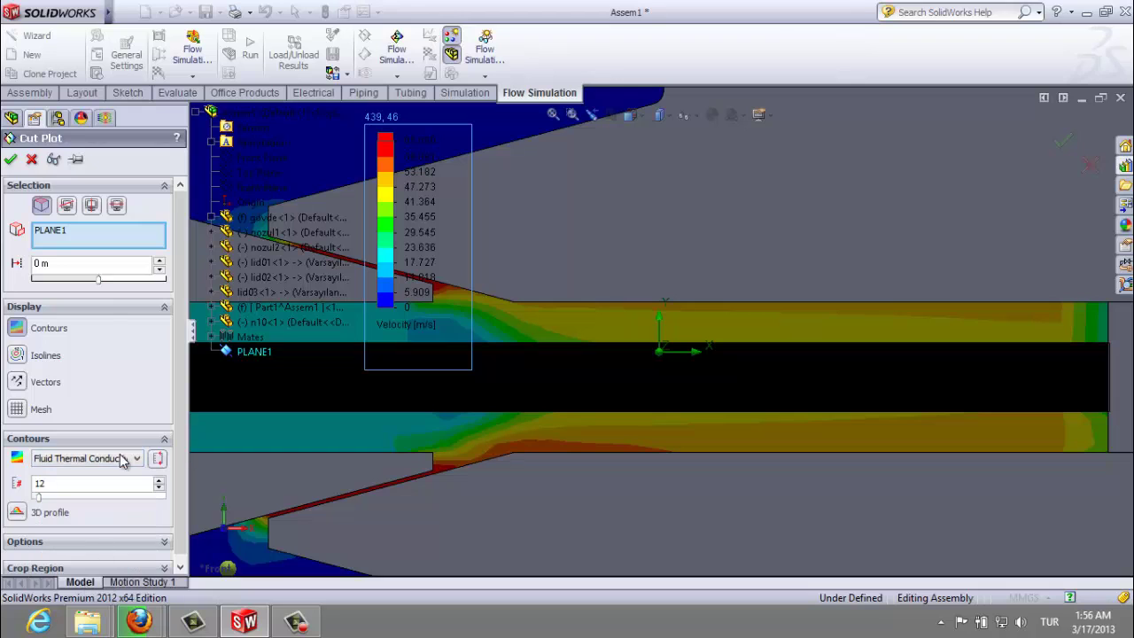
click(10, 159)
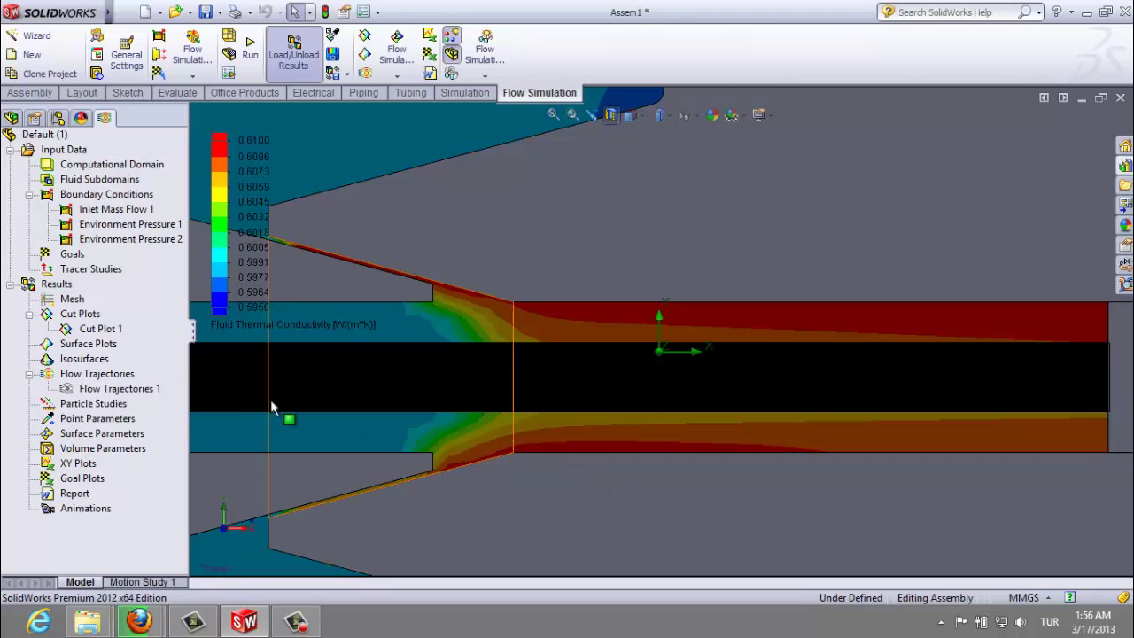
Step: Switch Cut Plot 1's contour parameter to Pressure and apply the change
click(91, 334)
right_click(92, 335)
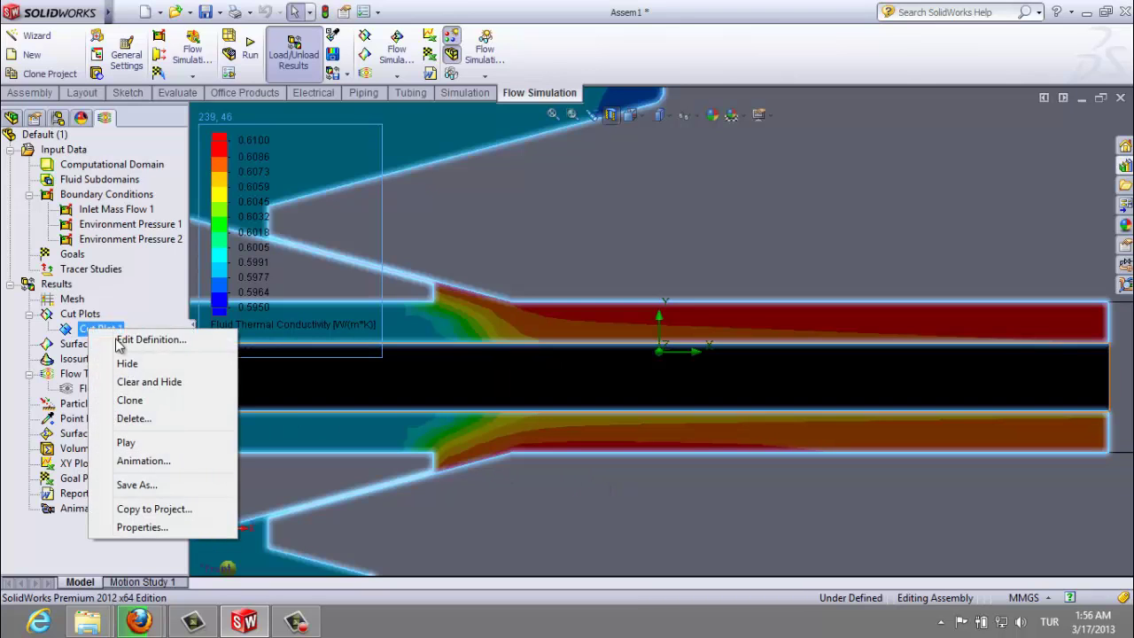
click(121, 348)
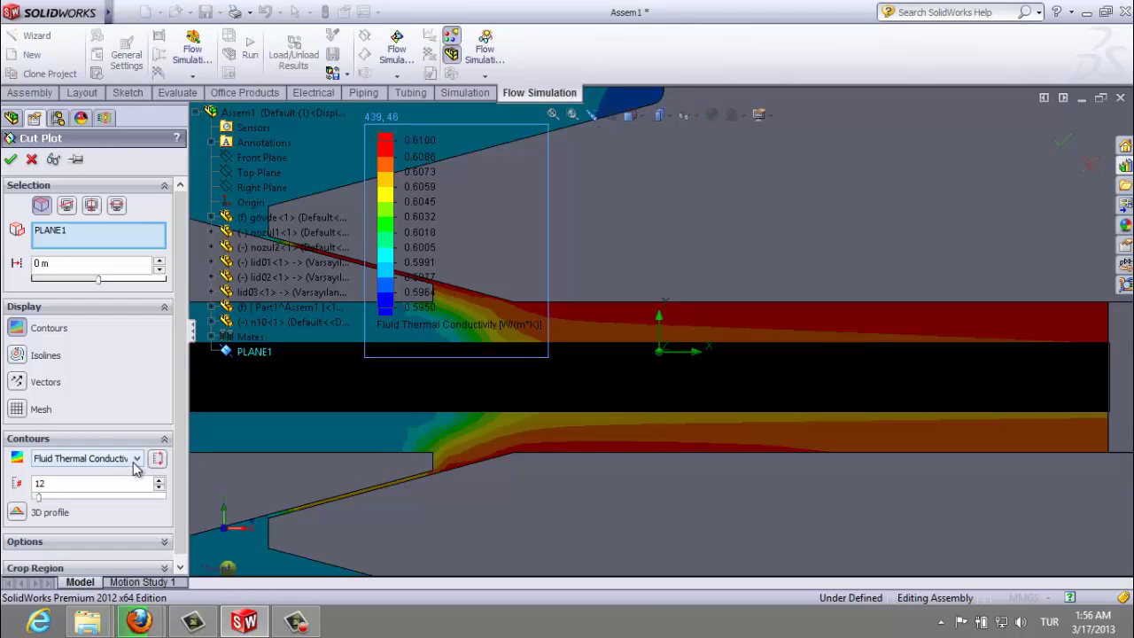
click(137, 459)
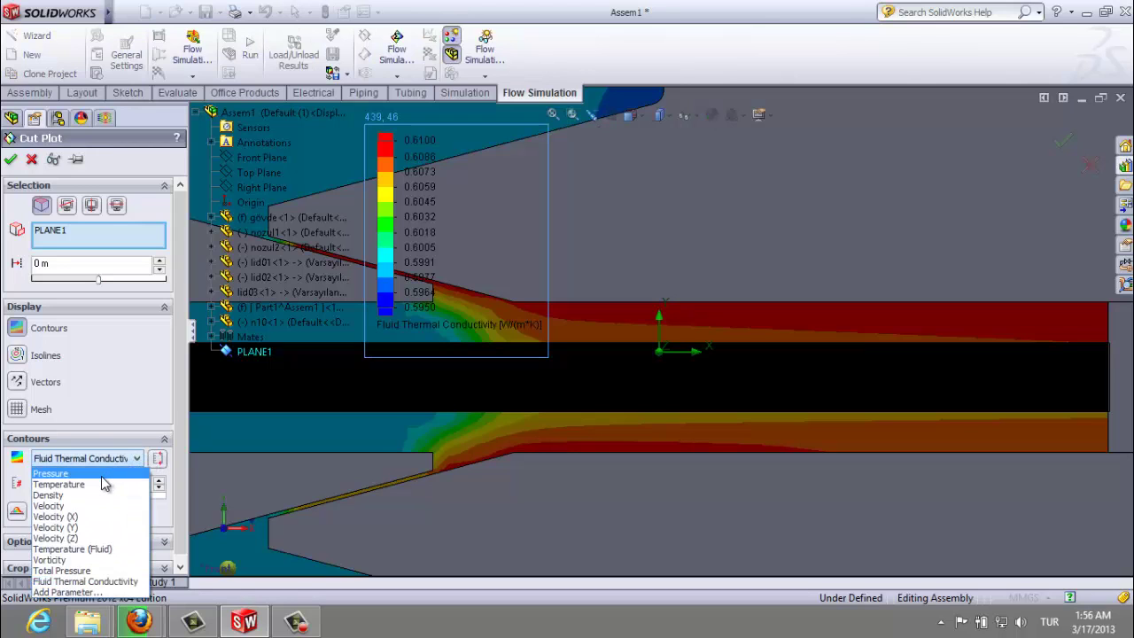
click(101, 476)
click(11, 160)
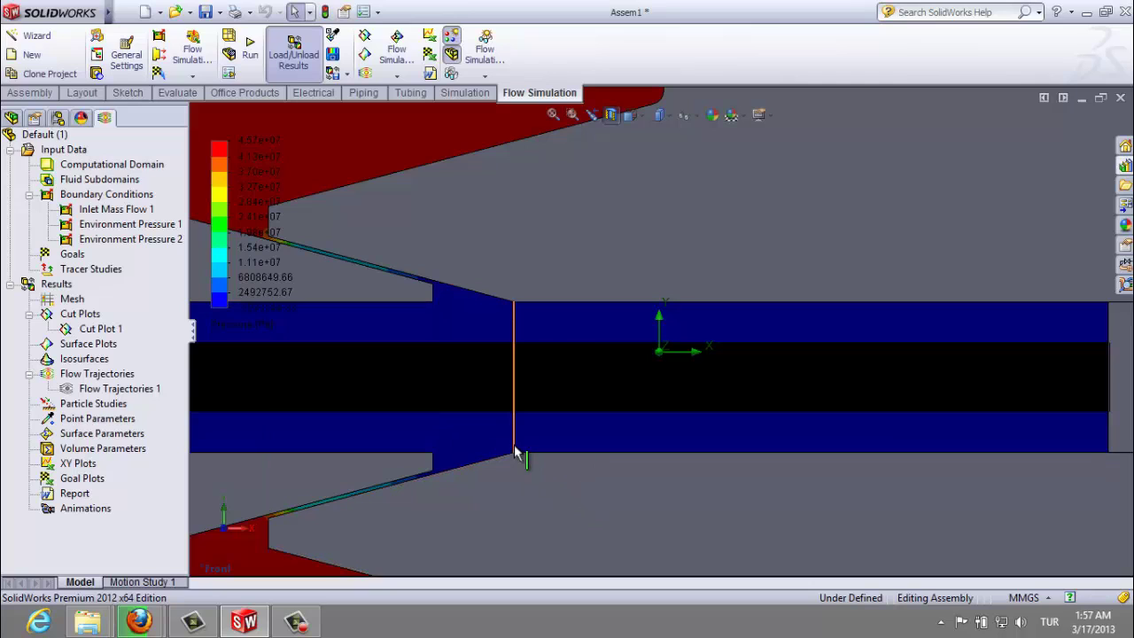
Step: Switch Cut Plot 1 to Density contours, ranging 900 to 1100 kg/m^3
click(96, 333)
right_click(97, 331)
key(Escape)
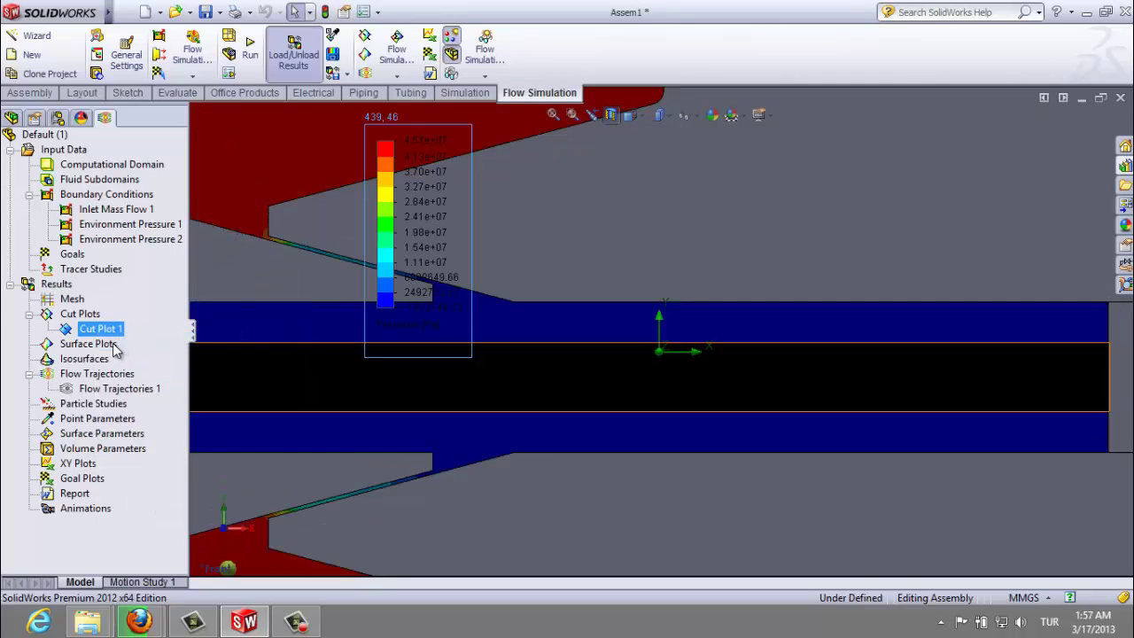
click(139, 459)
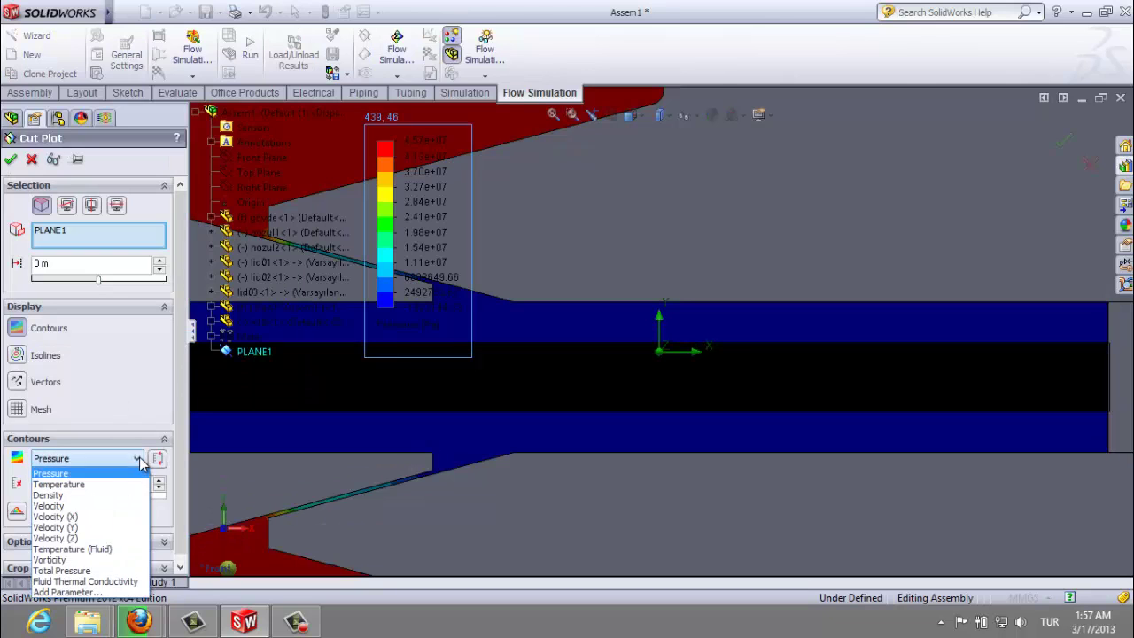
click(96, 496)
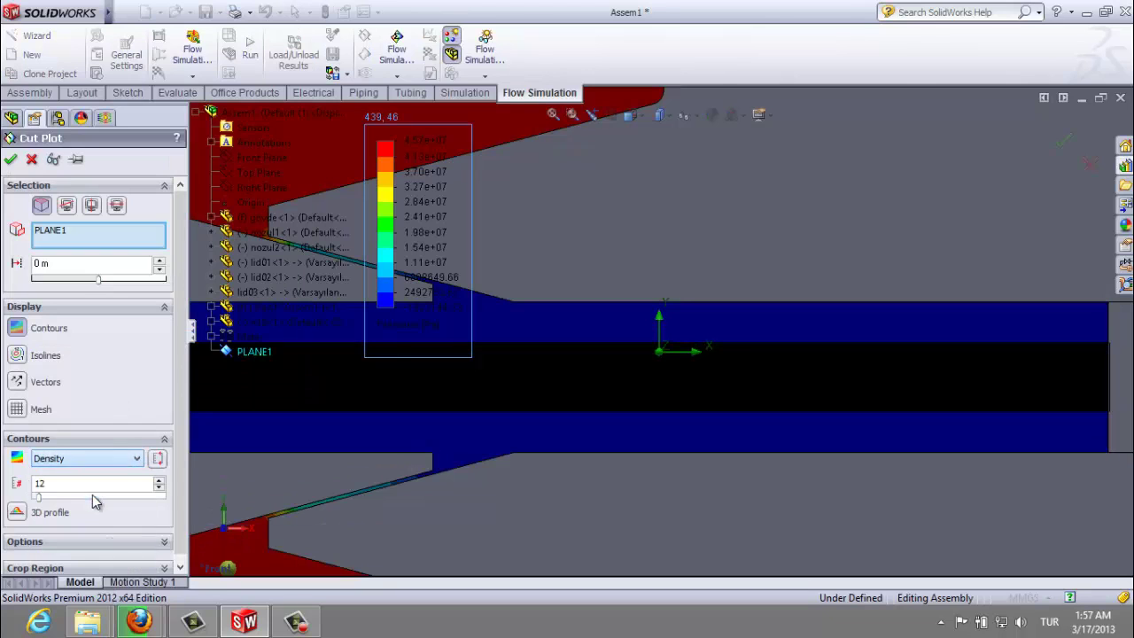
click(11, 160)
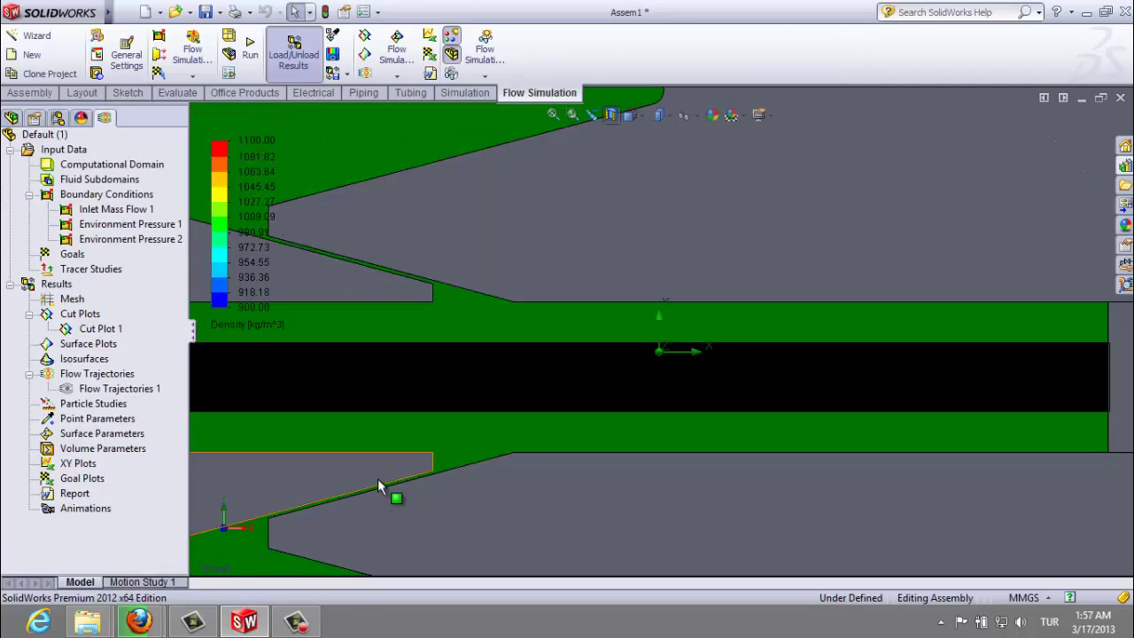